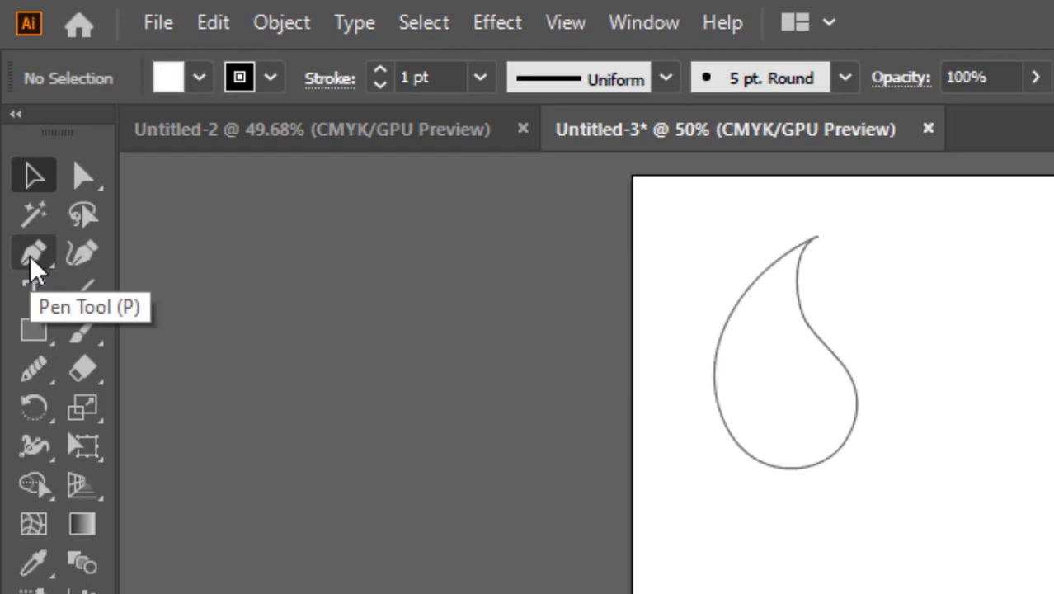
Activate the Pen tool and review its fill colour, stroke colour and stroke weight options
click(32, 258)
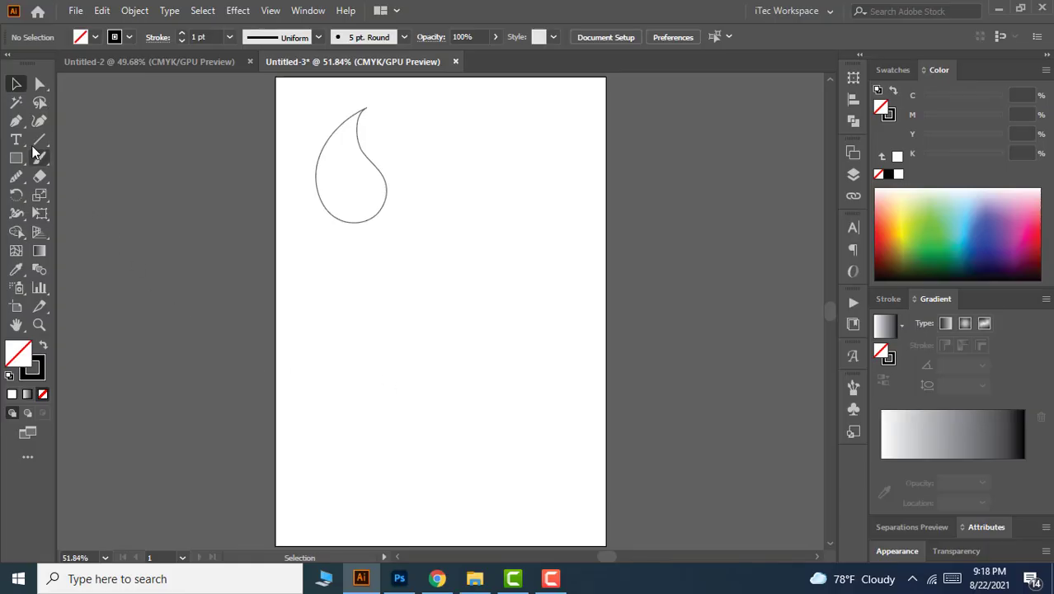
click(16, 121)
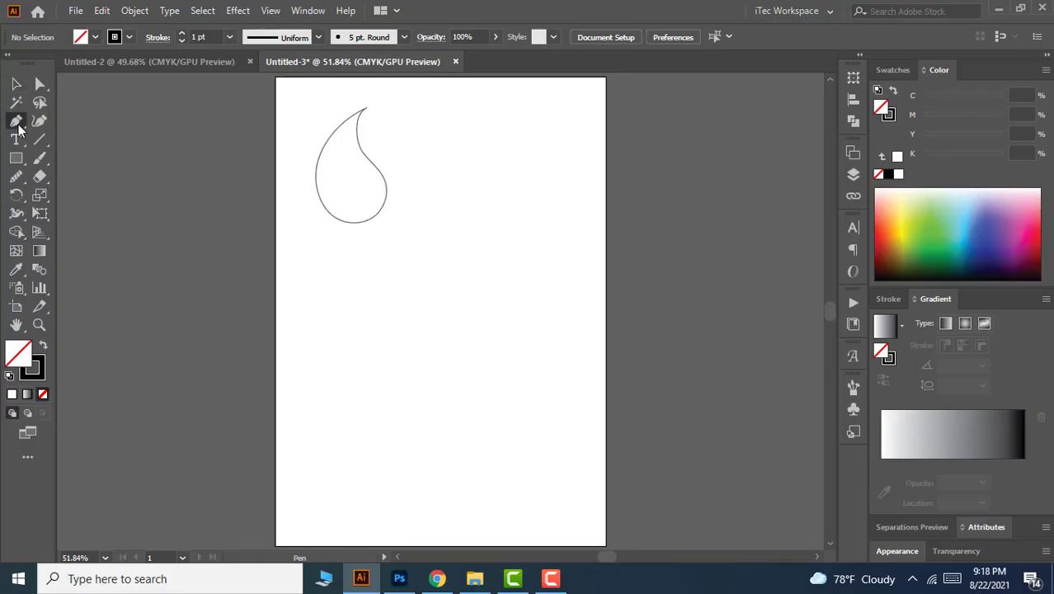
click(94, 36)
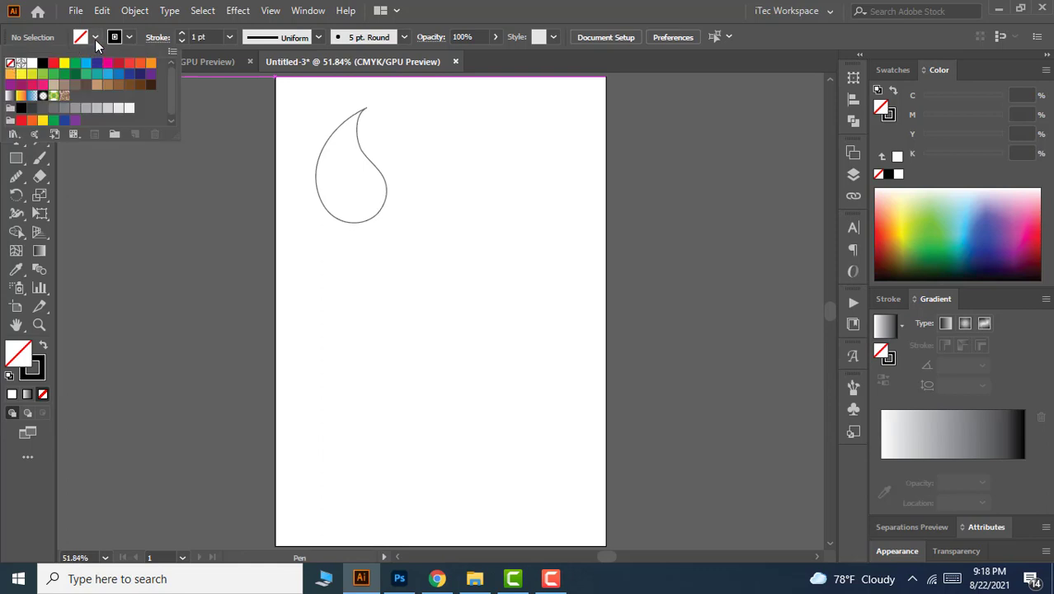
click(95, 39)
click(128, 37)
click(129, 37)
click(202, 37)
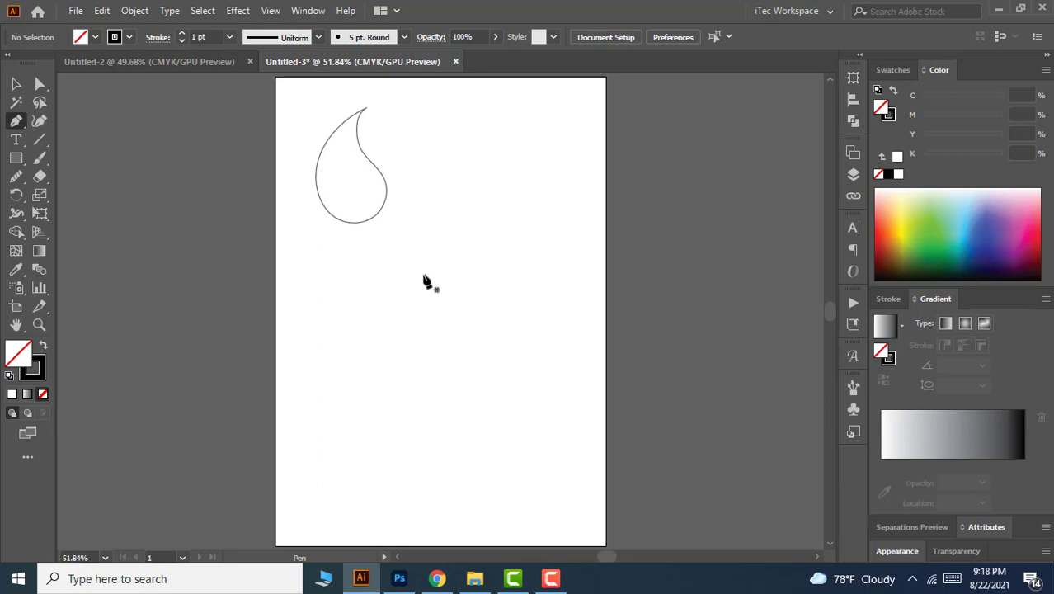
Draw a closed square of about 158 by 156 pt beside the teardrop, using straight Pen tool segments constrained to horizontal and vertical
key(shift)
click(459, 210)
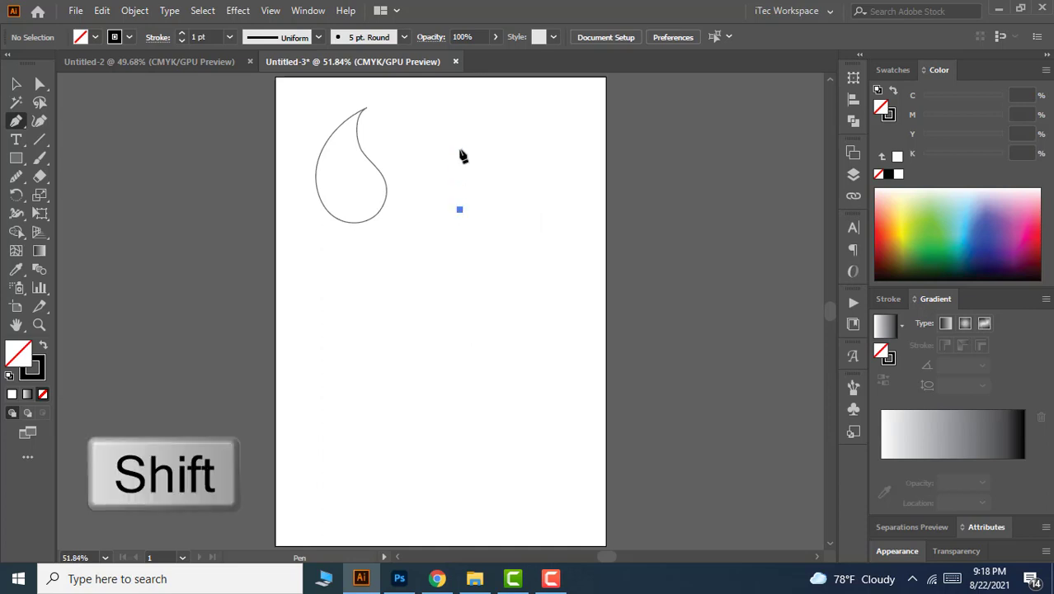
click(459, 123)
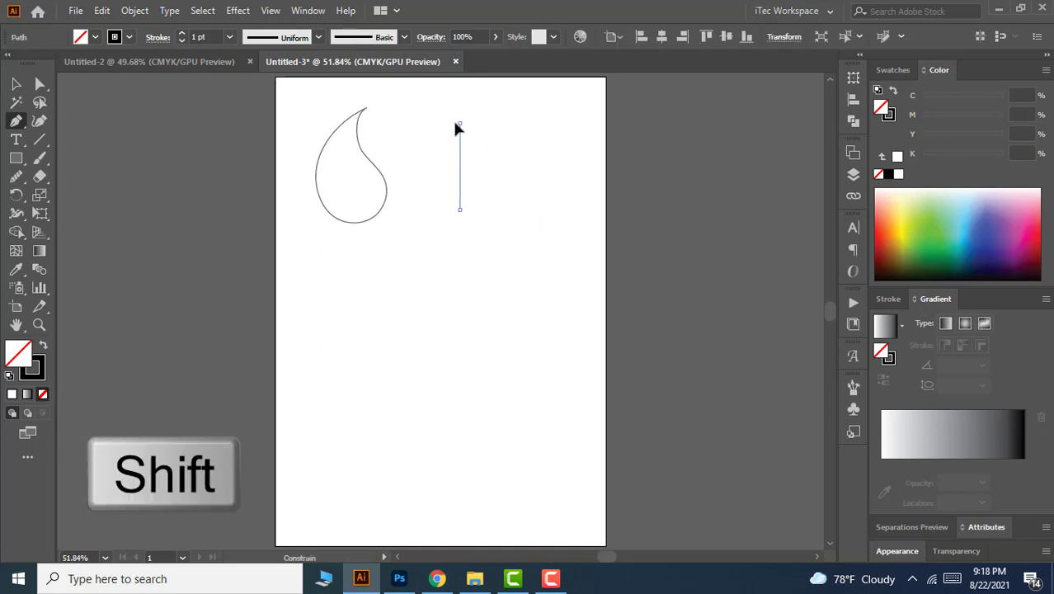
click(546, 124)
click(547, 210)
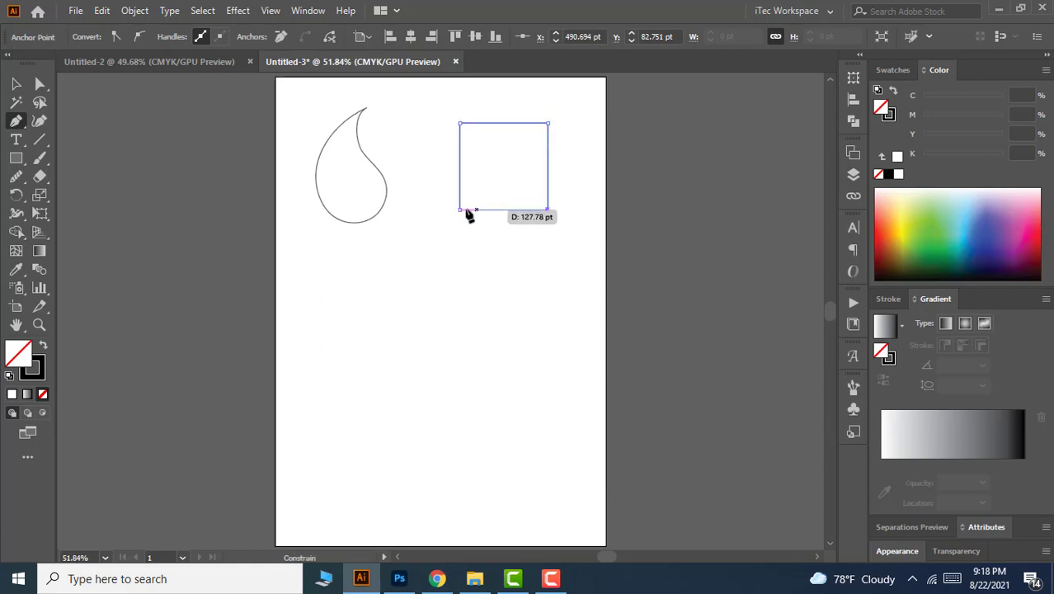
click(460, 209)
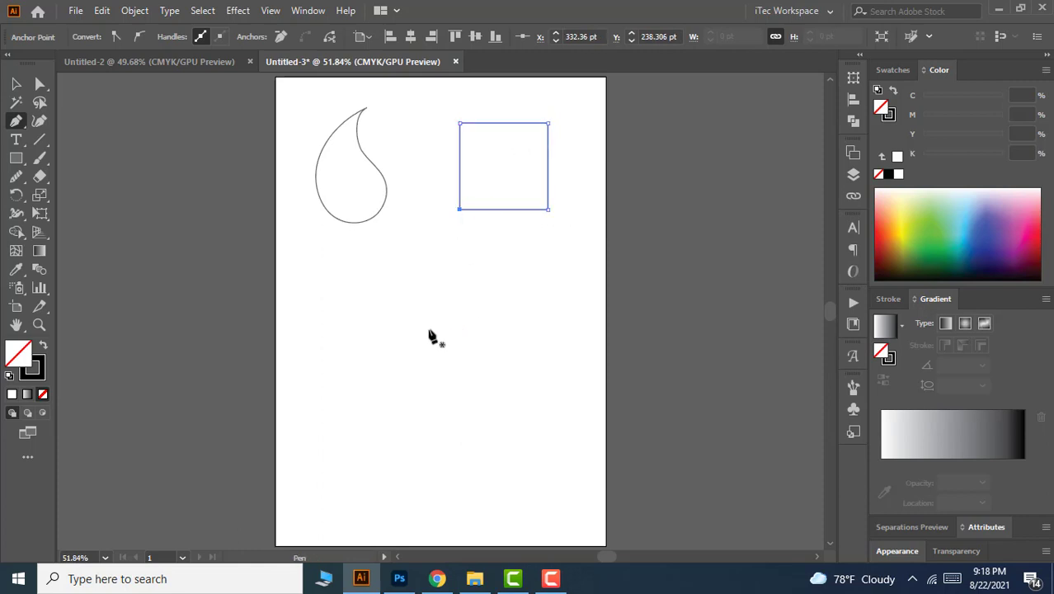
Draw a closed four-sided diamond about 228 pt tall below the teardrop with straight Pen tool segments
click(344, 332)
click(401, 273)
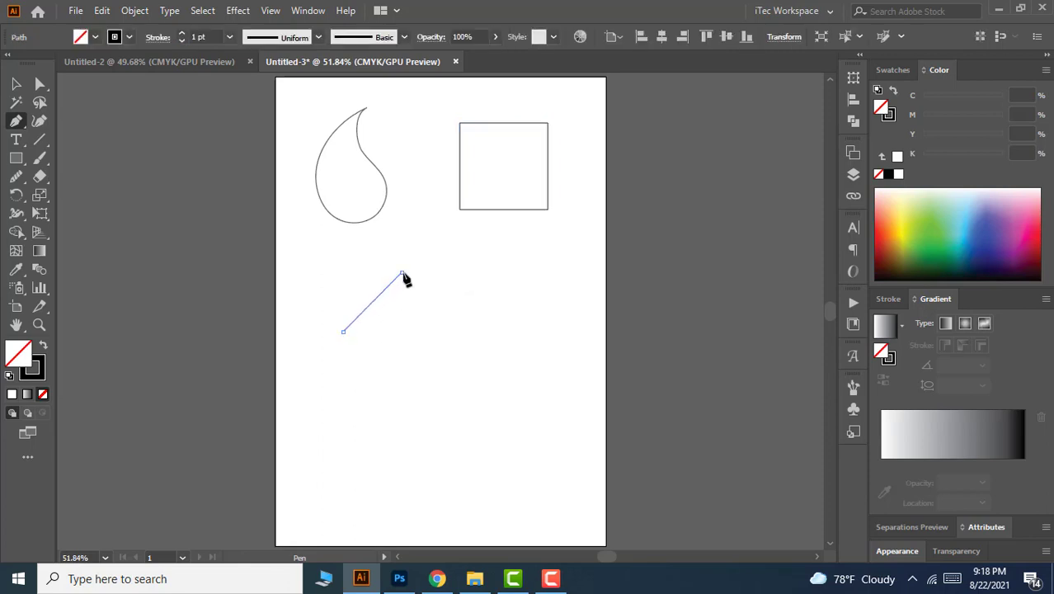
click(460, 333)
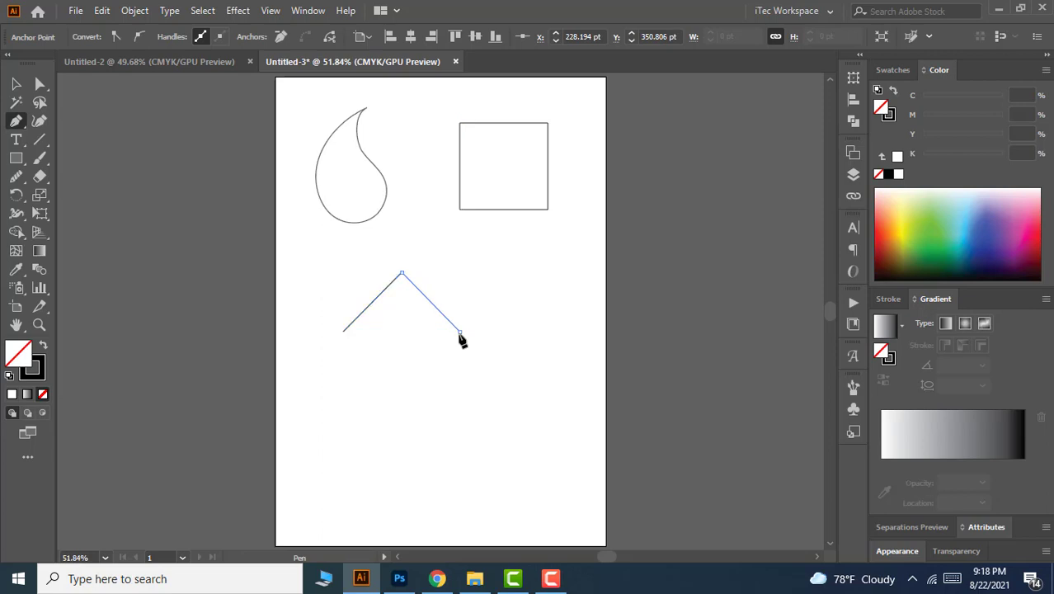
click(401, 399)
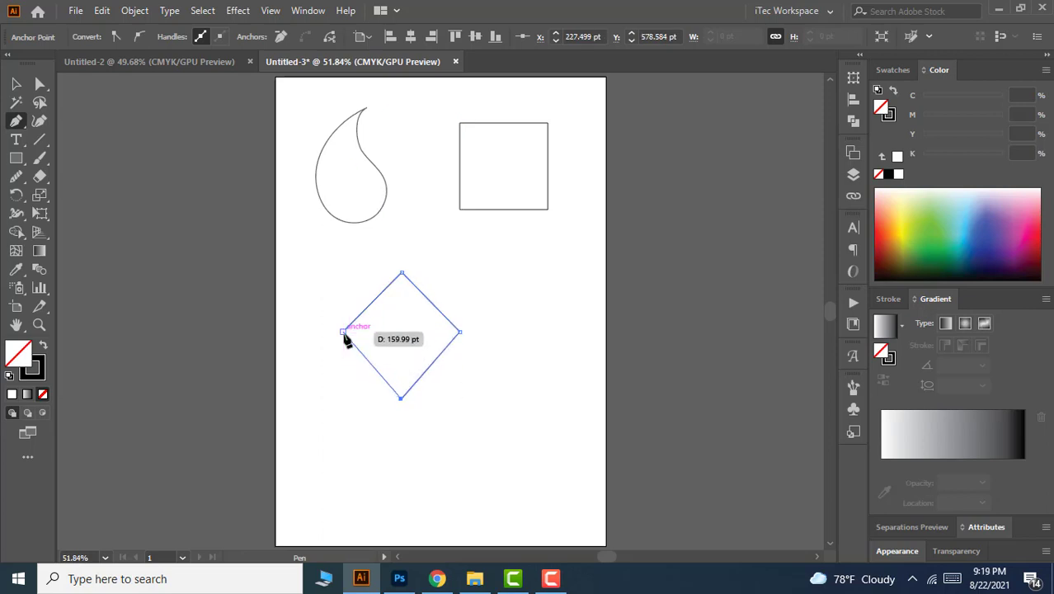
click(344, 333)
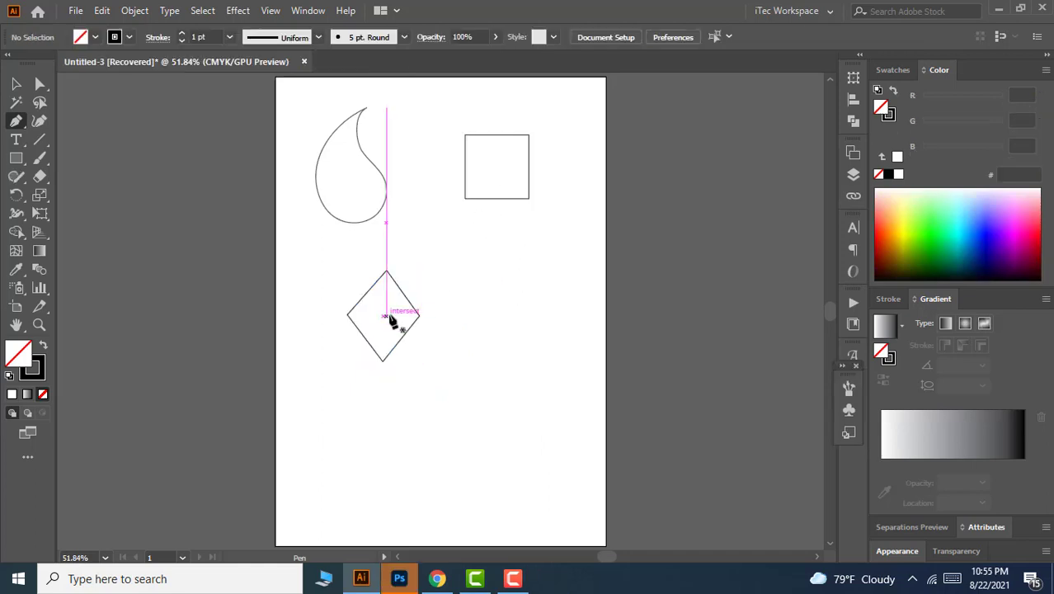
Delete the diamond and the square, leaving the teardrop on the artboard
click(16, 83)
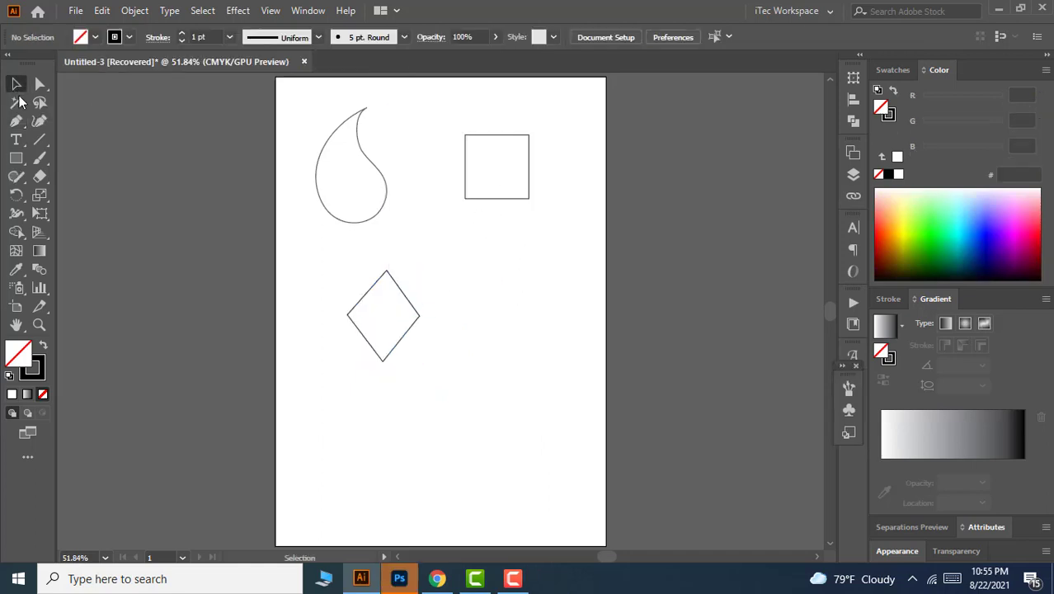
drag(328, 300, 384, 344)
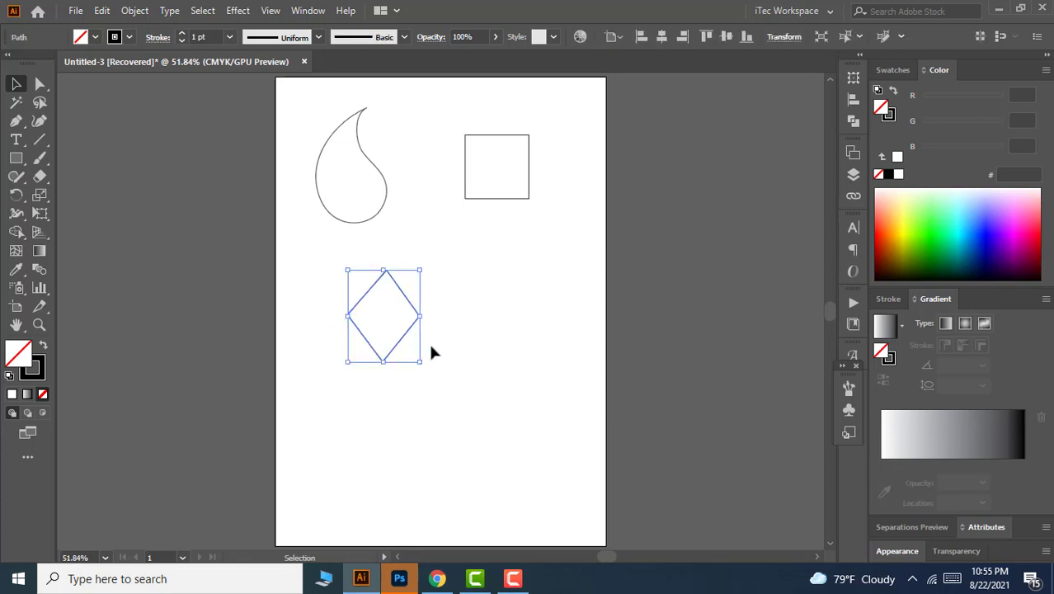
key(Delete)
drag(475, 213, 474, 215)
key(Delete)
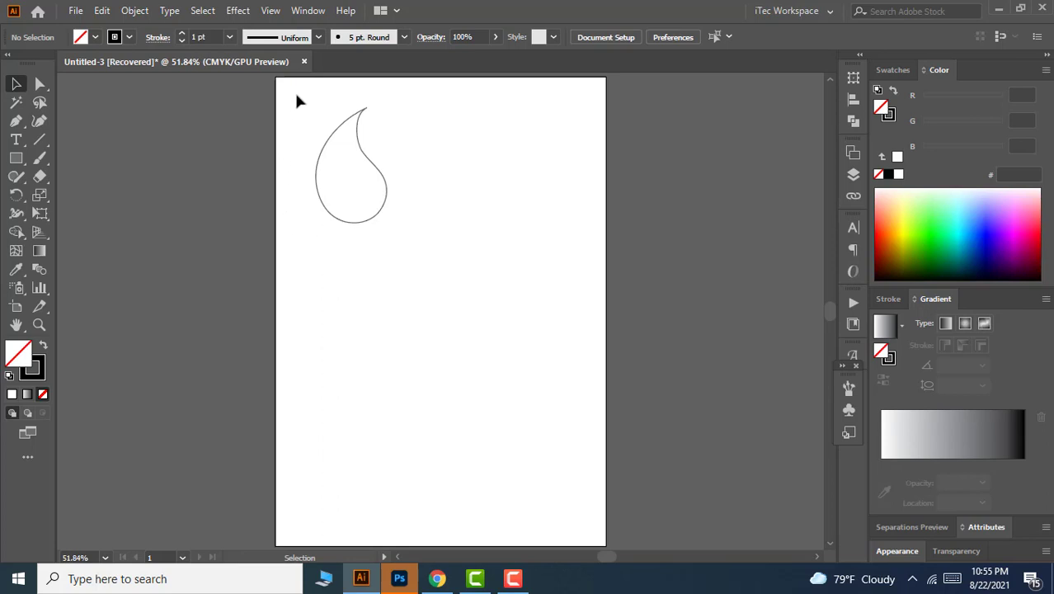
Deselect the teardrop, reactivate the Pen tool and set the fill to None
drag(297, 95, 401, 242)
key(d)
click(404, 250)
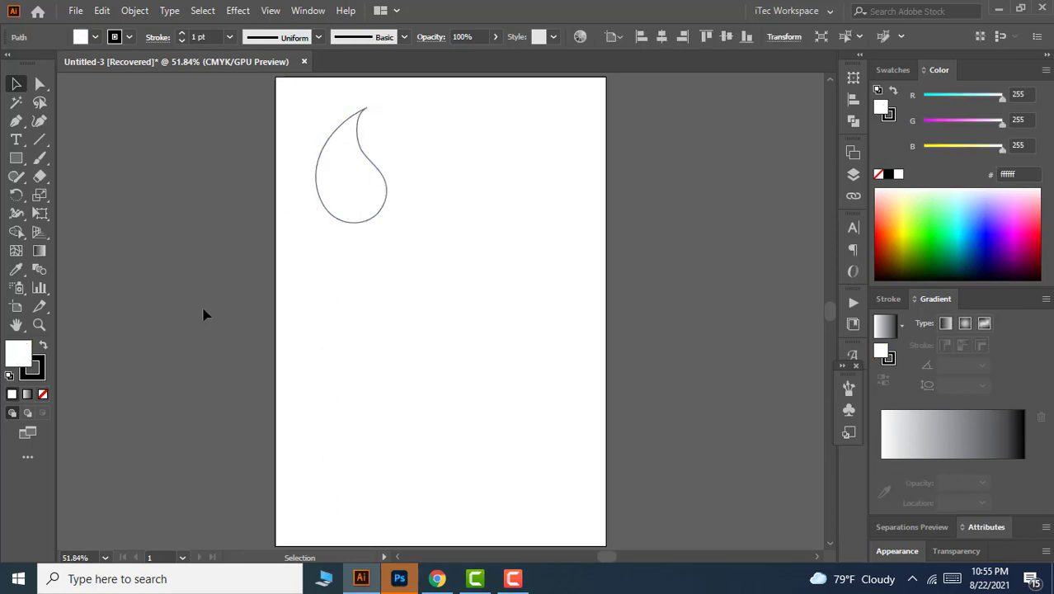
click(16, 120)
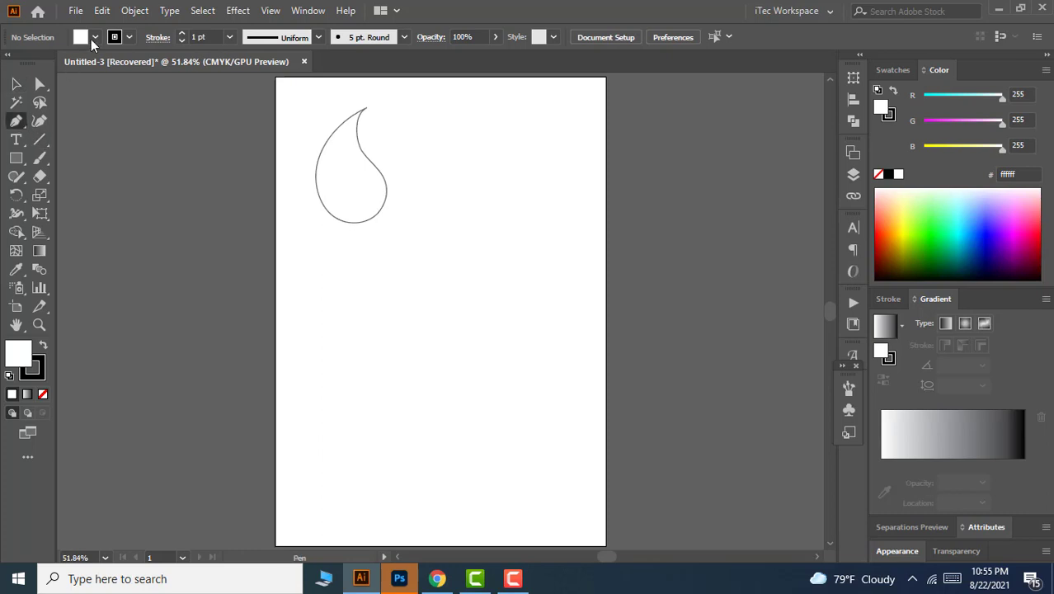
click(91, 39)
click(10, 65)
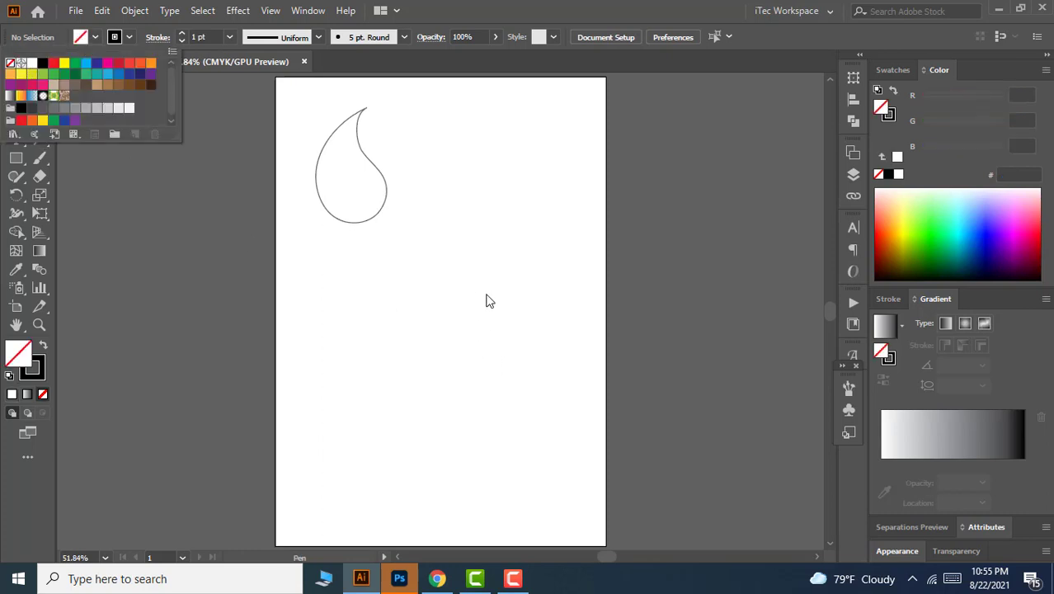
click(508, 243)
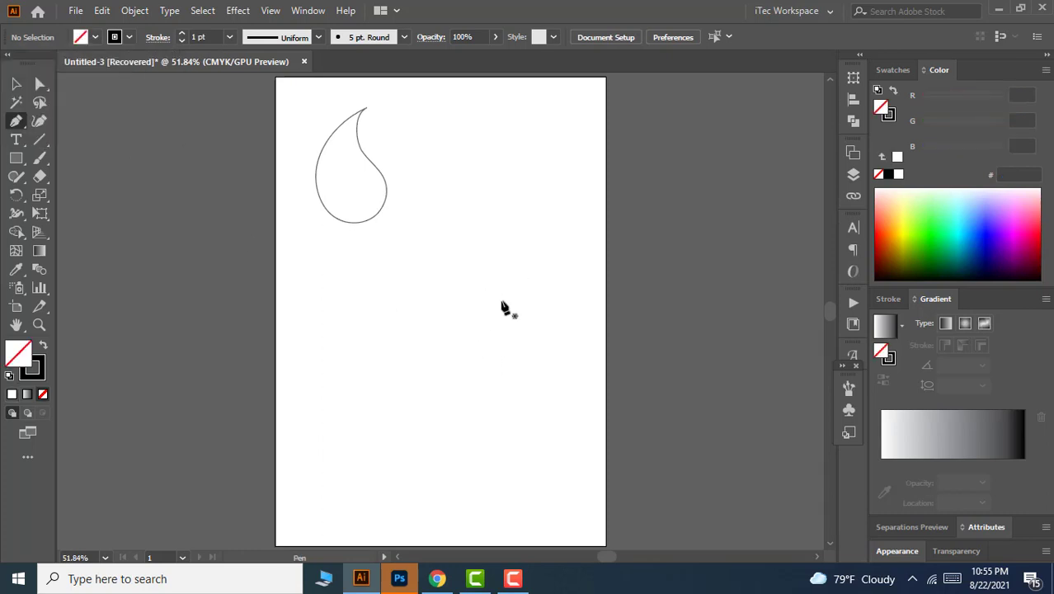
Draw a new teardrop's left outline with the Pen tool, from its base through a smooth, vertically handled side anchor to the upper tip
click(497, 302)
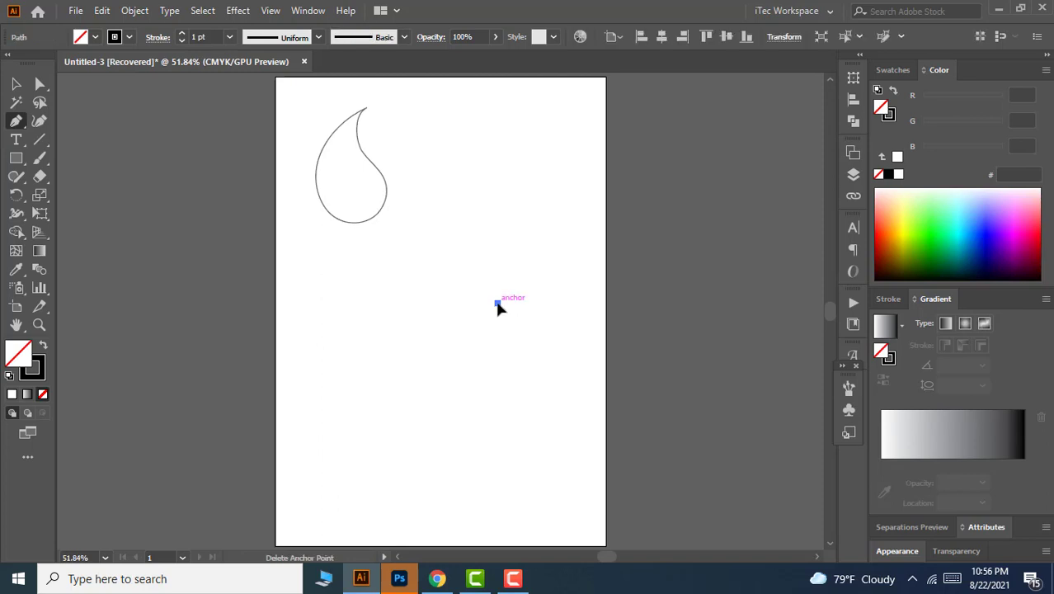
click(450, 241)
drag(449, 242, 450, 179)
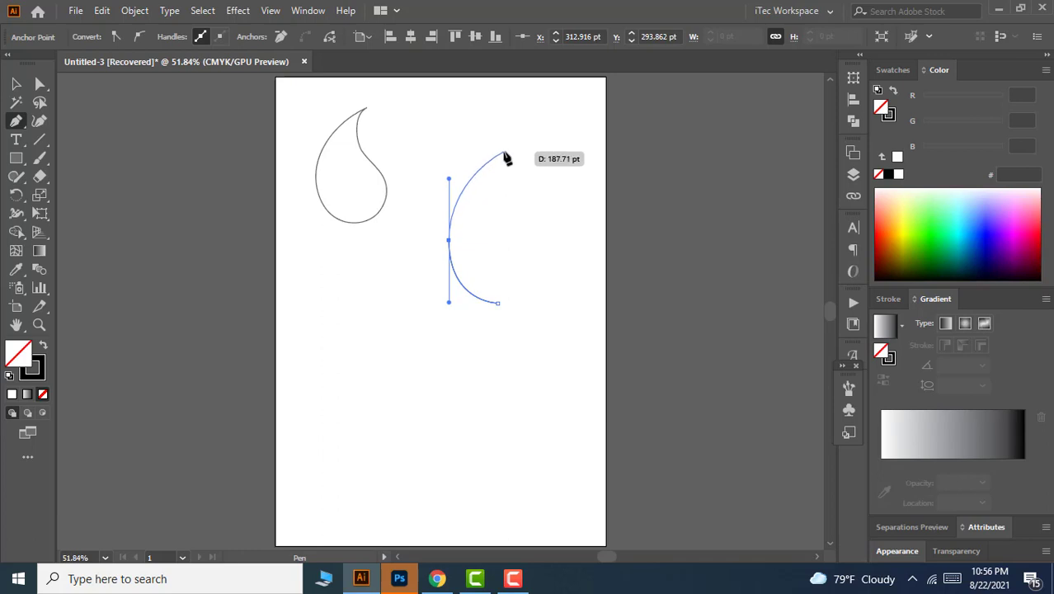
click(503, 152)
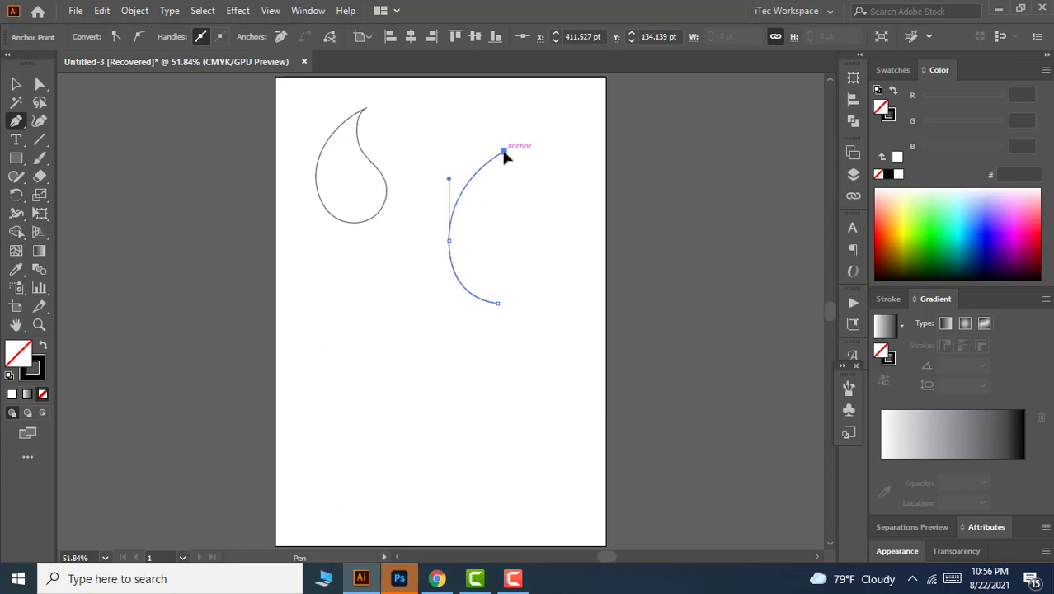
click(530, 214)
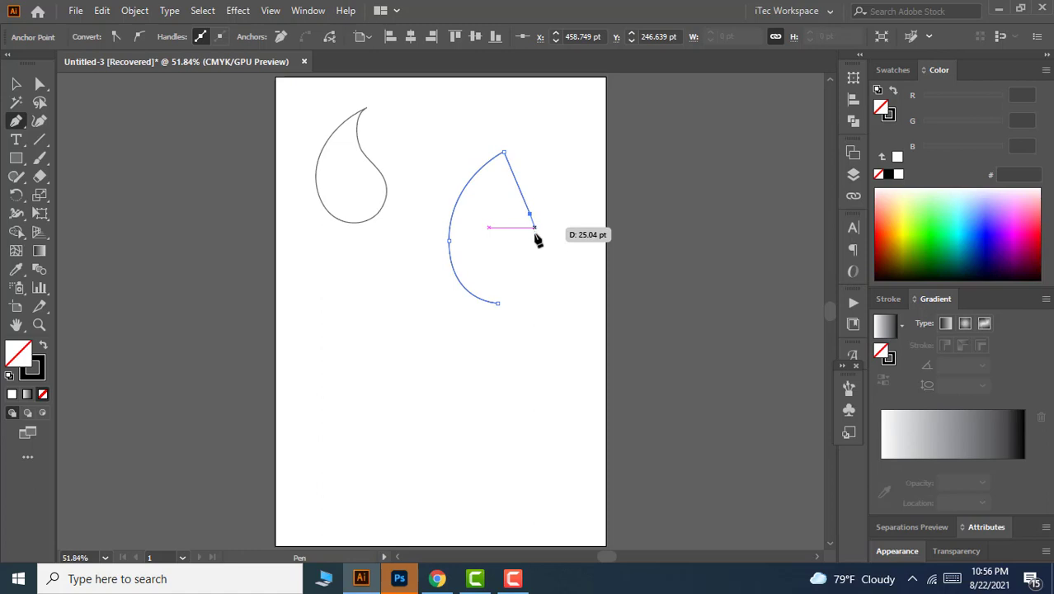
click(534, 240)
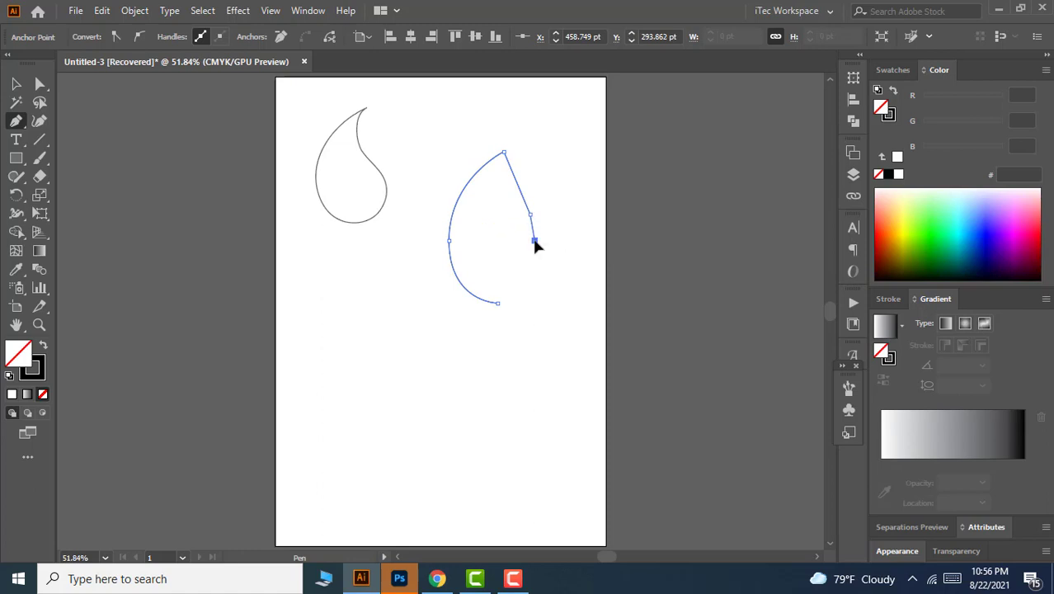
key(ctrl)
key(ctrl+z)
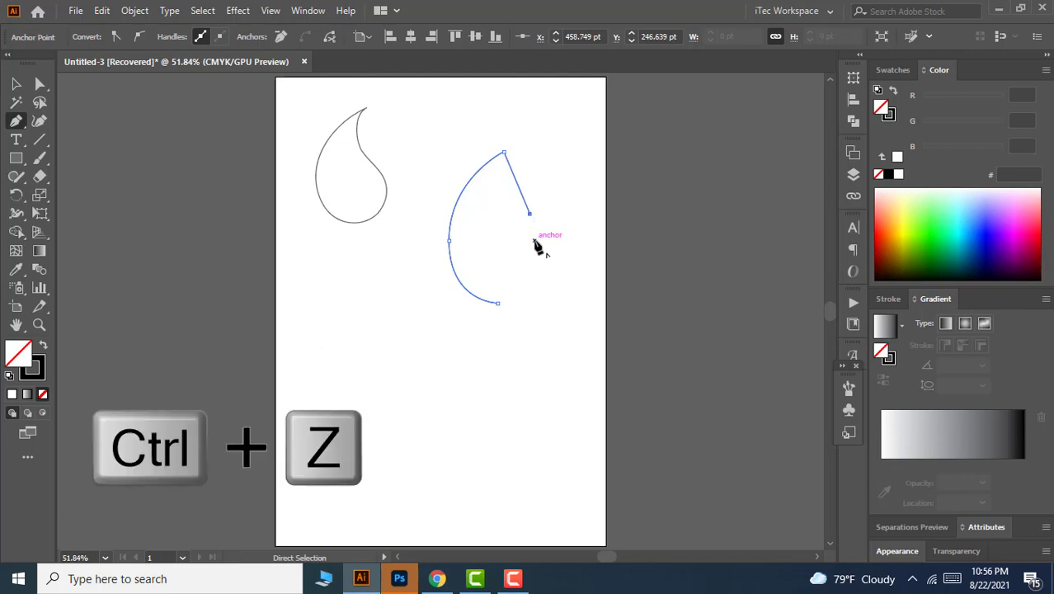
key(ctrl+z)
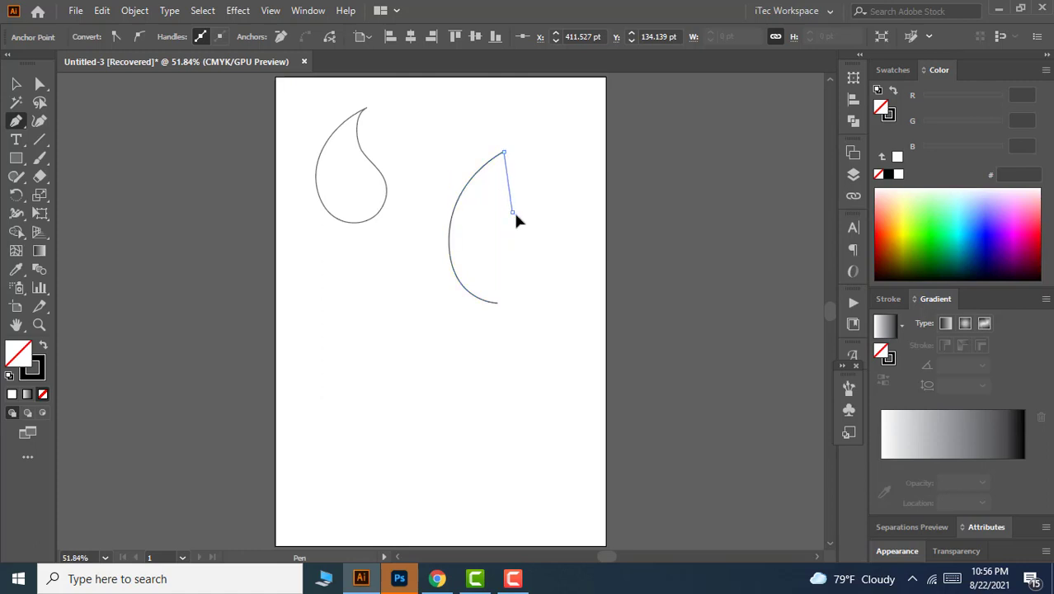
Complete the new teardrop with an inward curve below the tip, an anchor on its right side and a curved closing segment at the base
drag(512, 212, 535, 244)
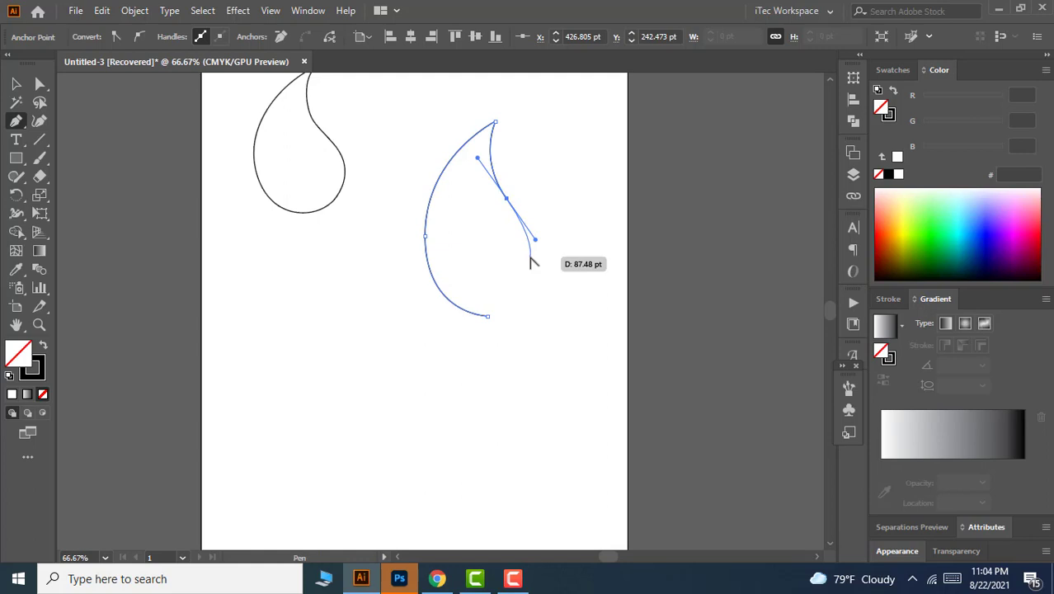
scroll(532, 261, up, 1)
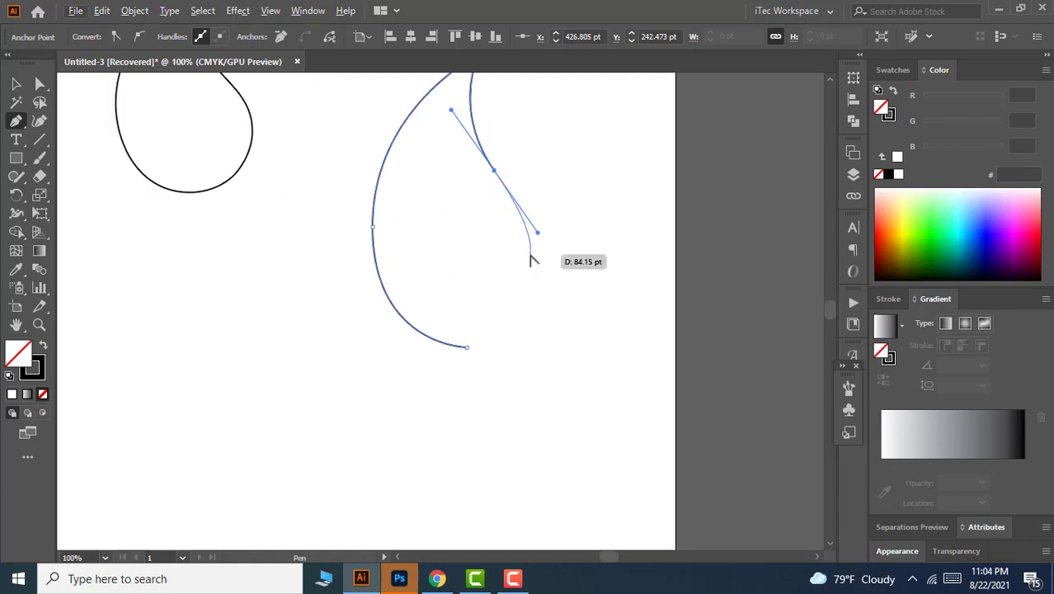
drag(530, 257, 540, 285)
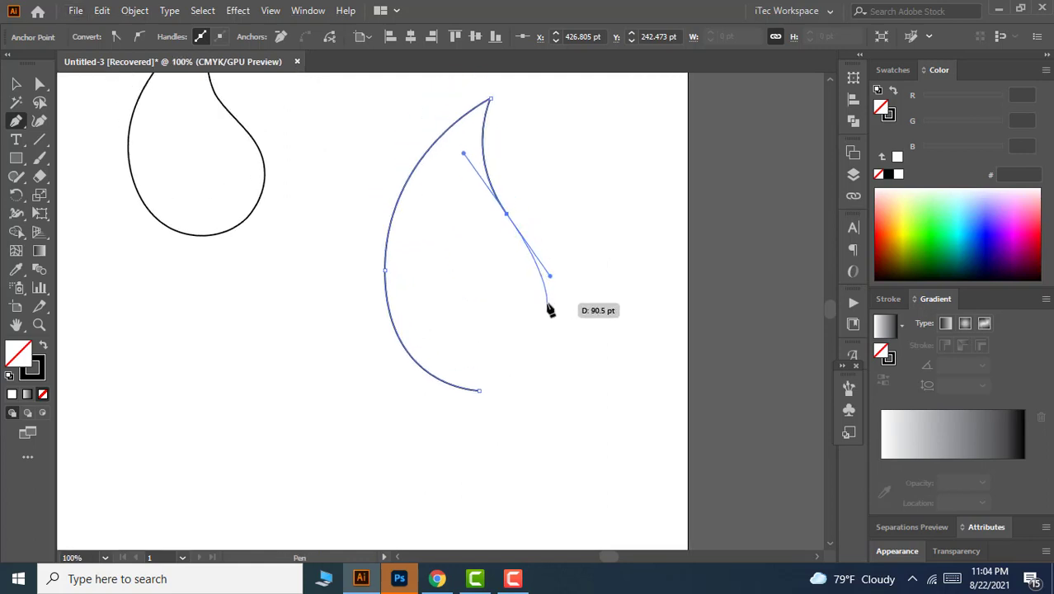
click(546, 303)
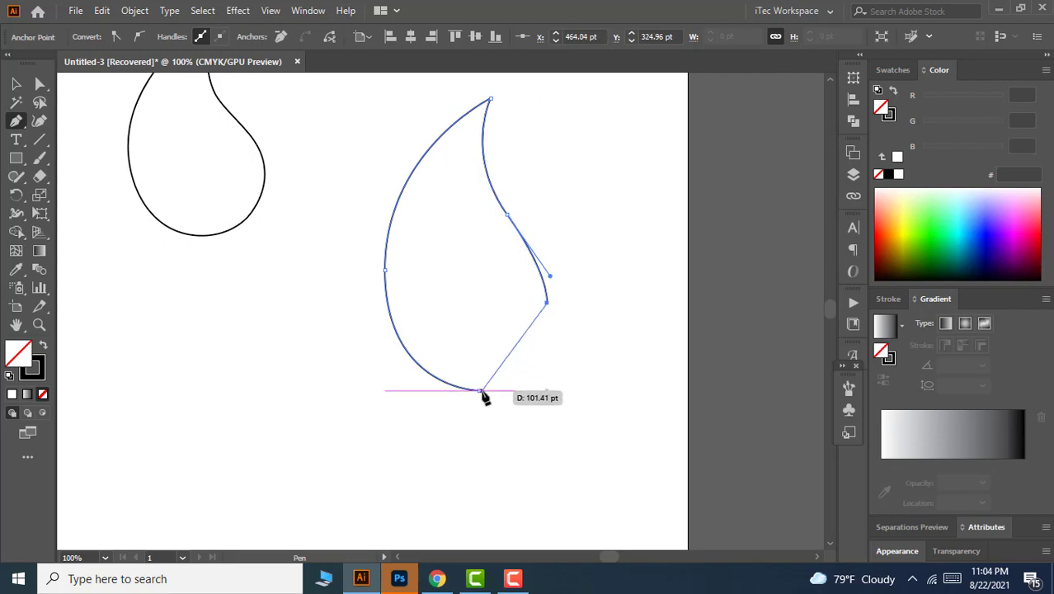
drag(478, 389, 389, 396)
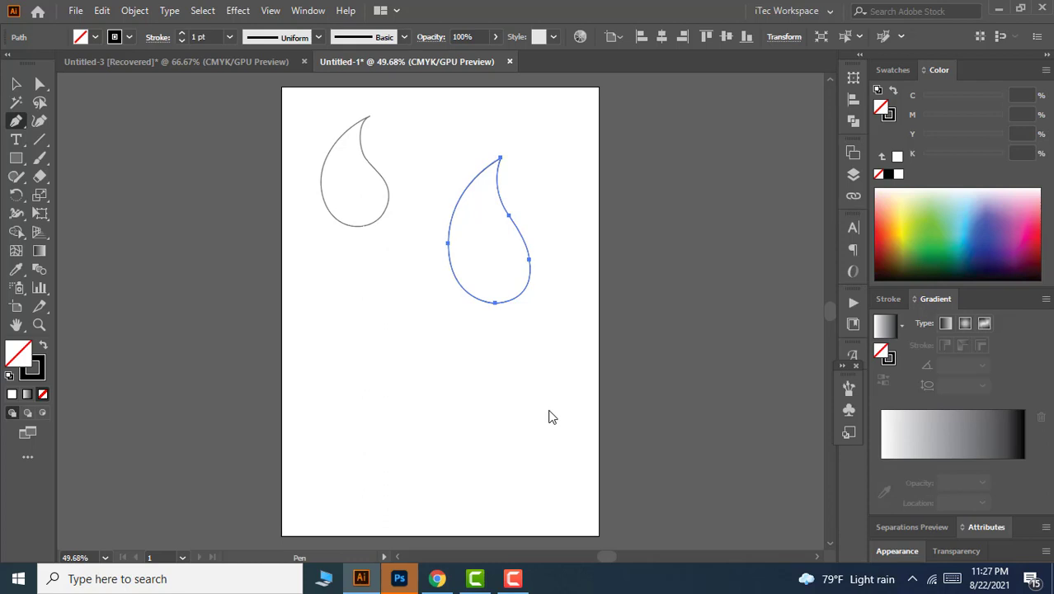
Select individual anchor points of the new teardrop with the Direct Selection tool, ending with the anchor on its left side
click(40, 88)
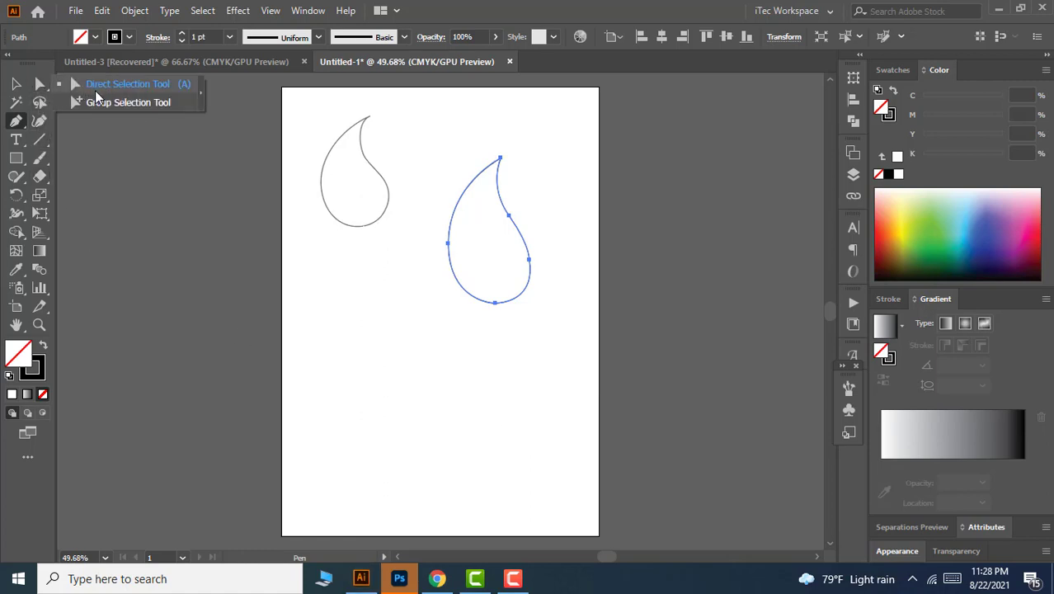
click(95, 91)
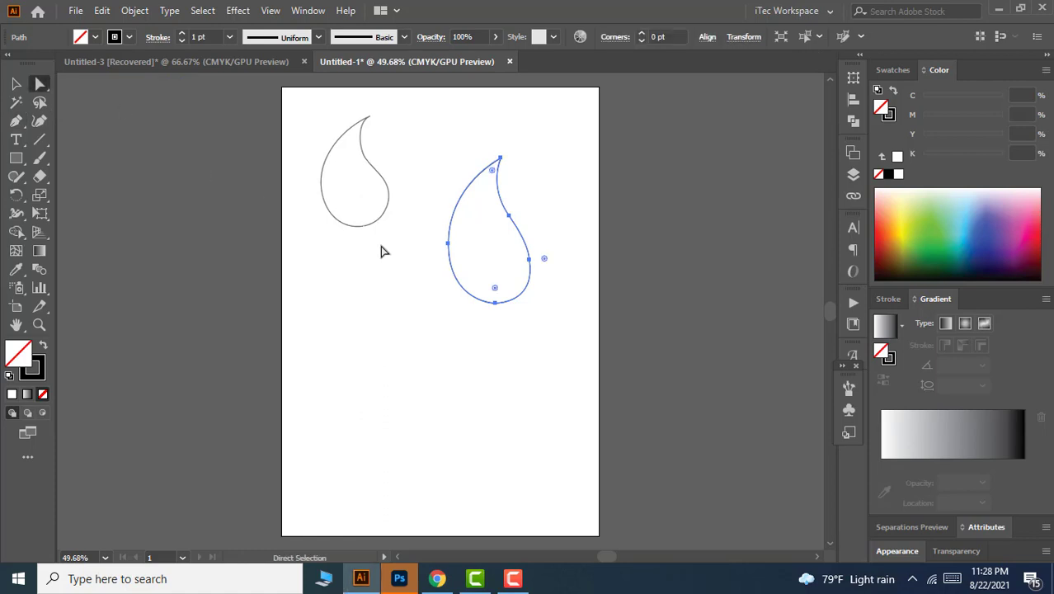
click(449, 244)
drag(492, 206, 505, 315)
click(499, 159)
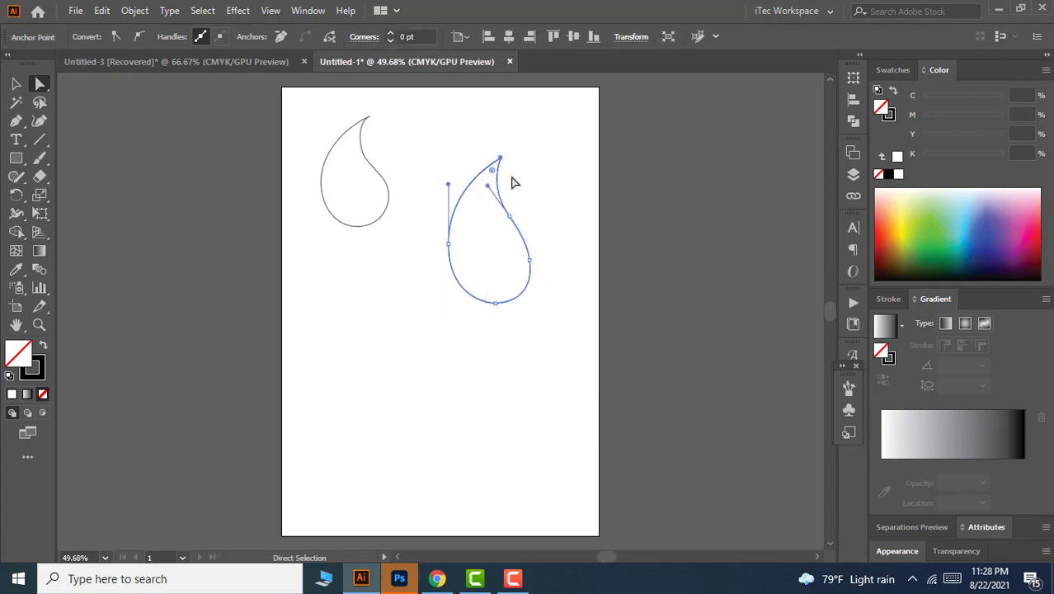
drag(440, 240, 472, 263)
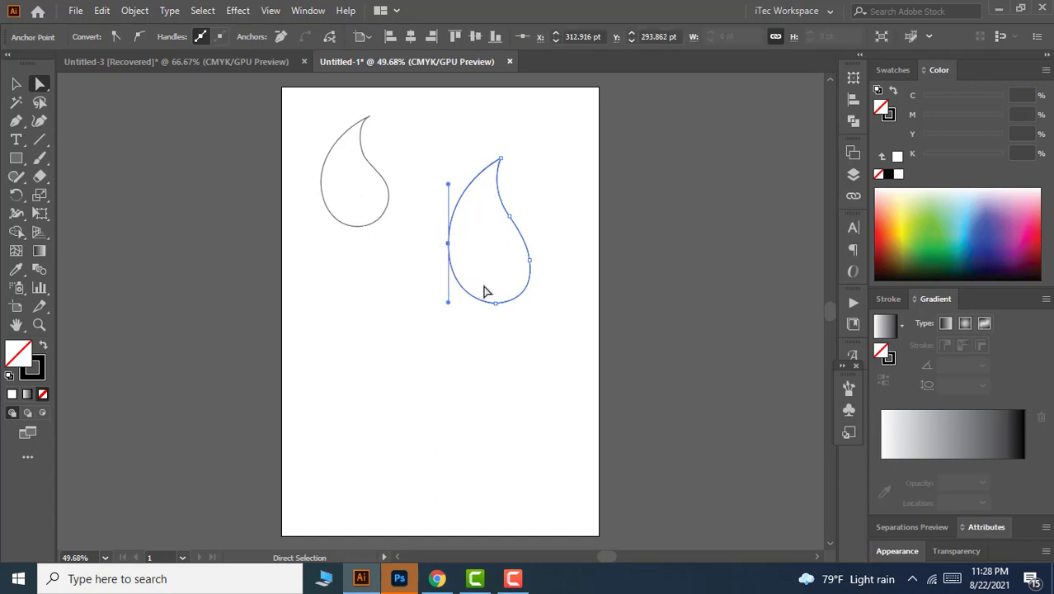
Move the new teardrop's left side anchor outward by about 8 pt and shift its base anchor slightly to the left
click(500, 159)
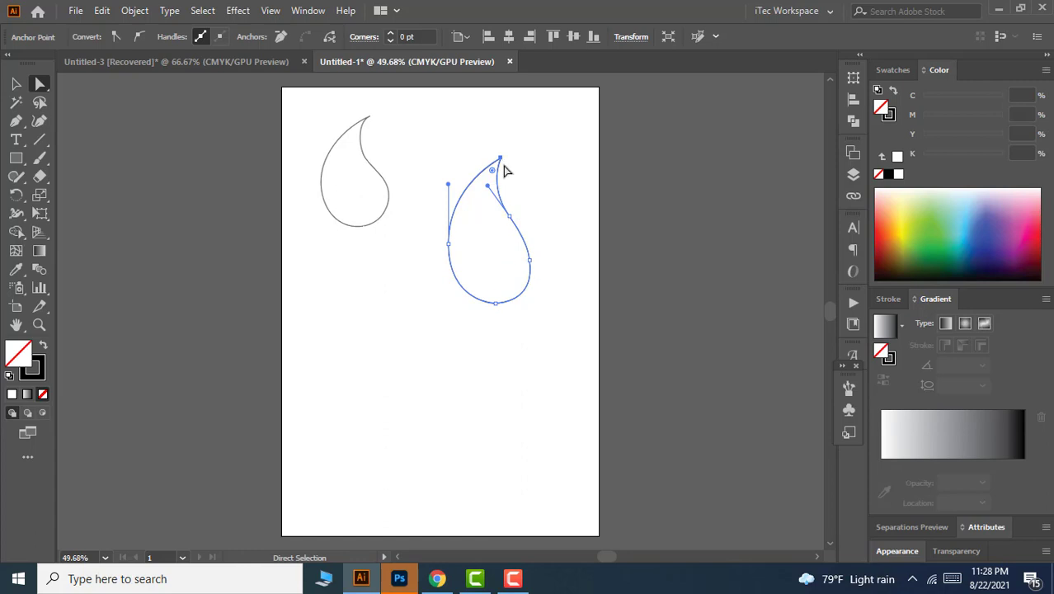
drag(449, 248, 444, 244)
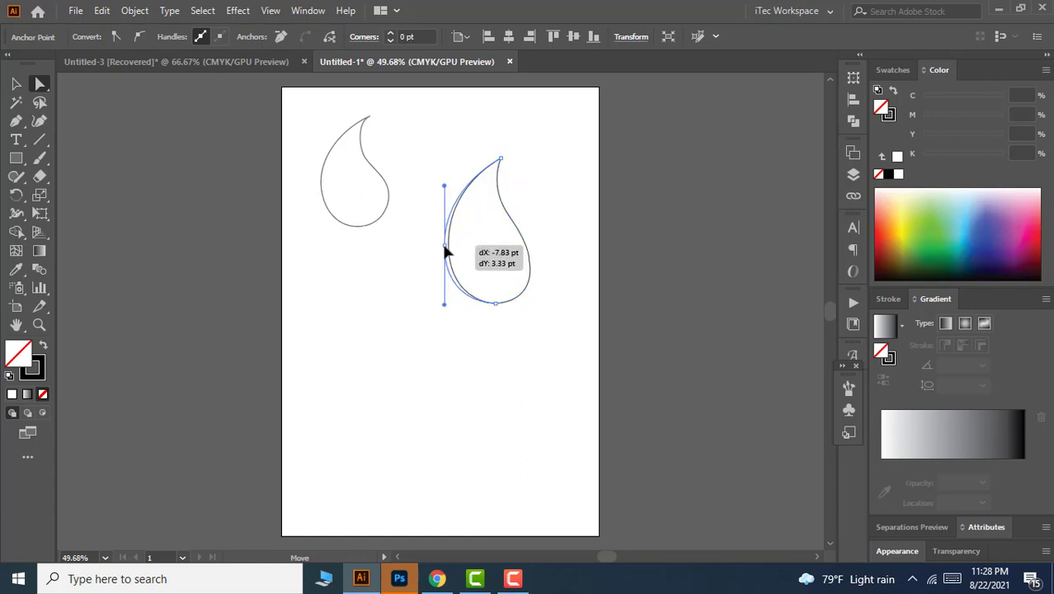
drag(495, 303, 486, 303)
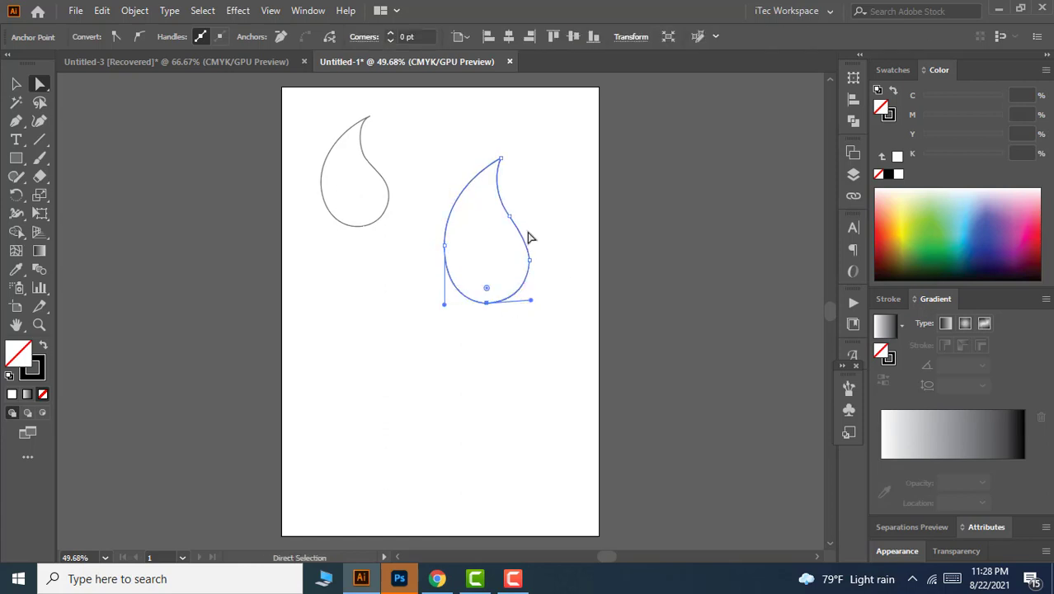
Swing the left side anchor's linked direction handles back and forth to reshape the curve, ending with them nearly vertical
click(444, 245)
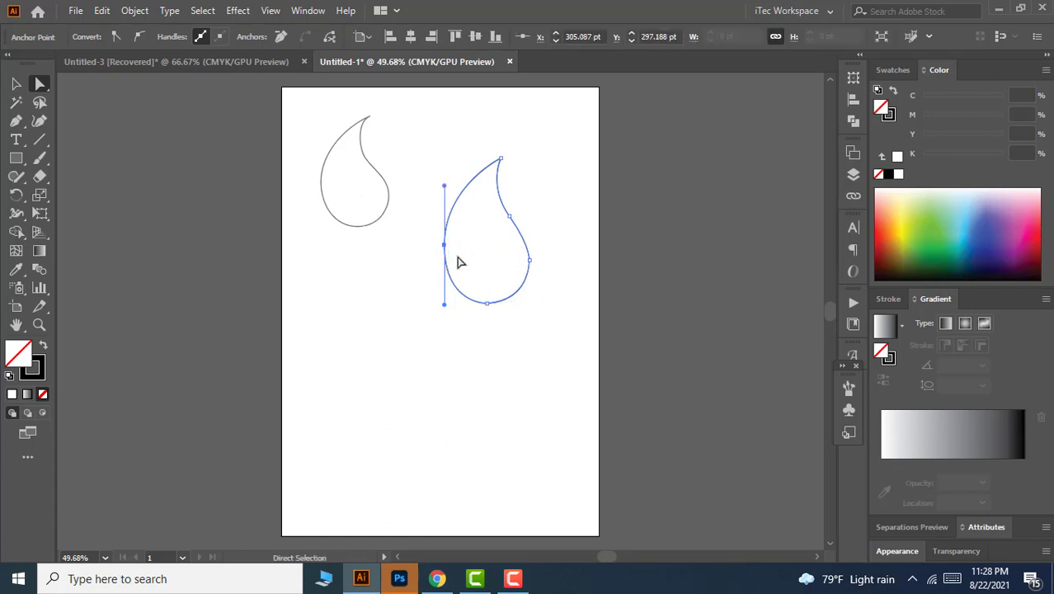
scroll(459, 216, up, 1)
key(space)
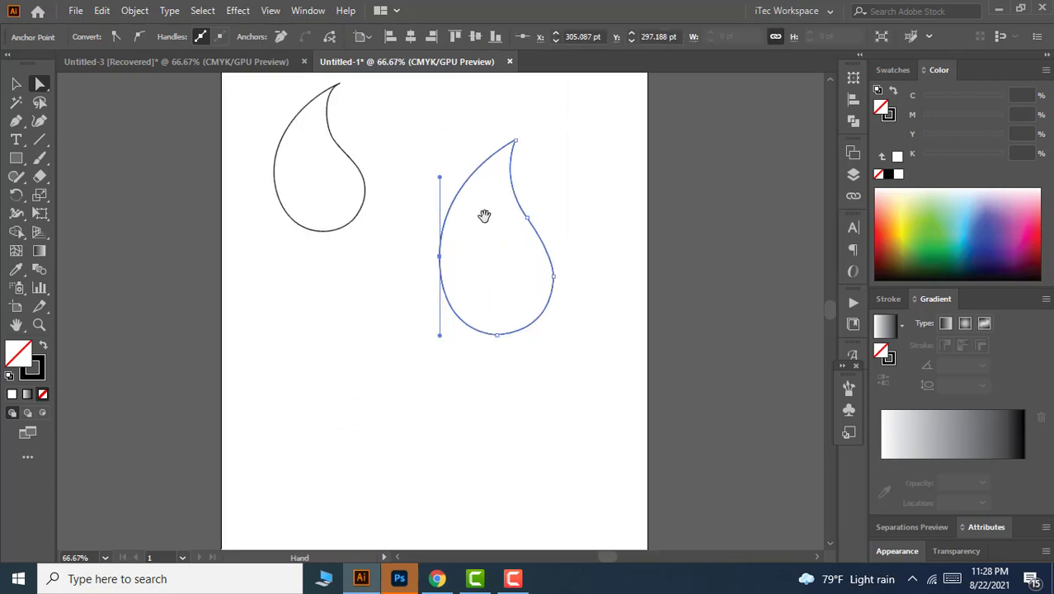
drag(484, 216, 470, 249)
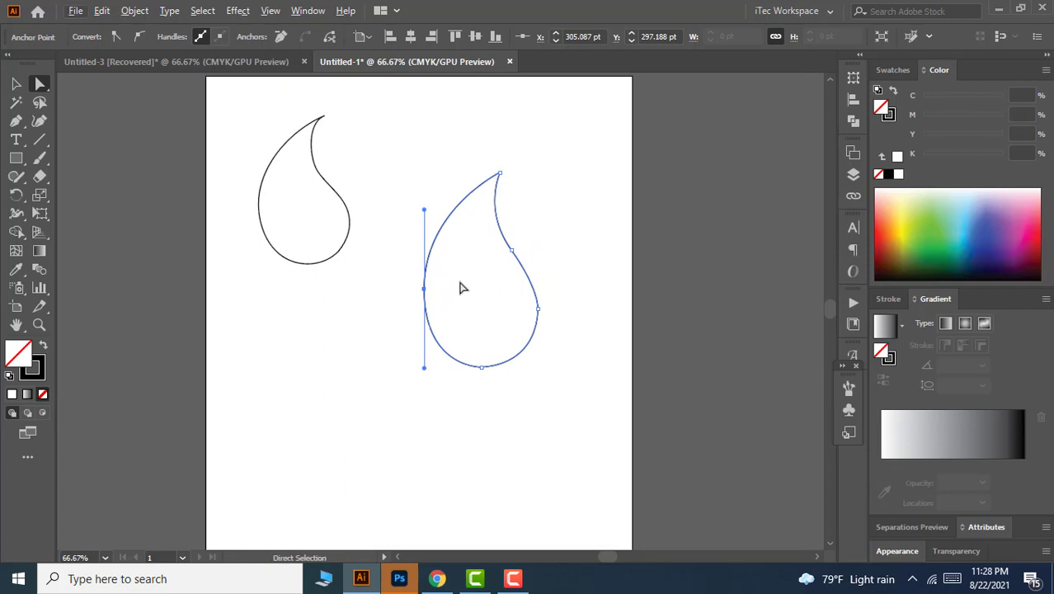
drag(424, 211, 402, 196)
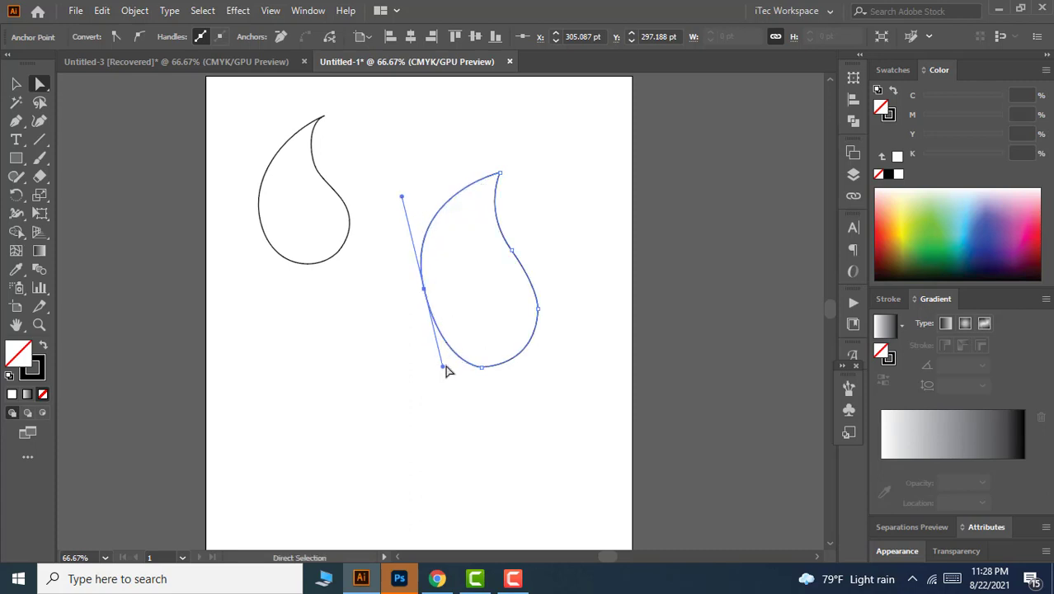
drag(444, 365, 409, 361)
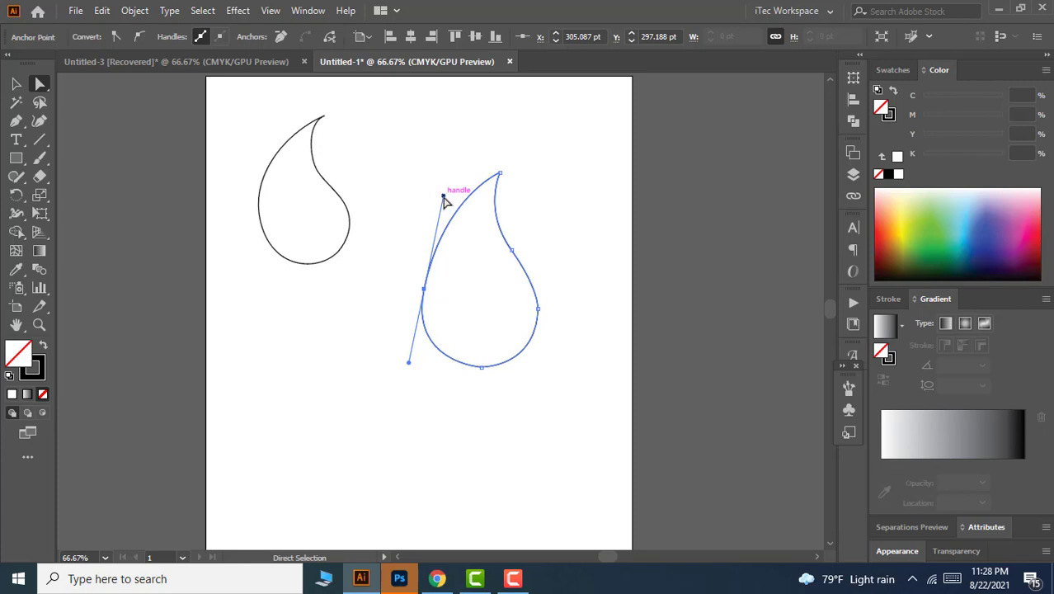
drag(444, 199, 404, 180)
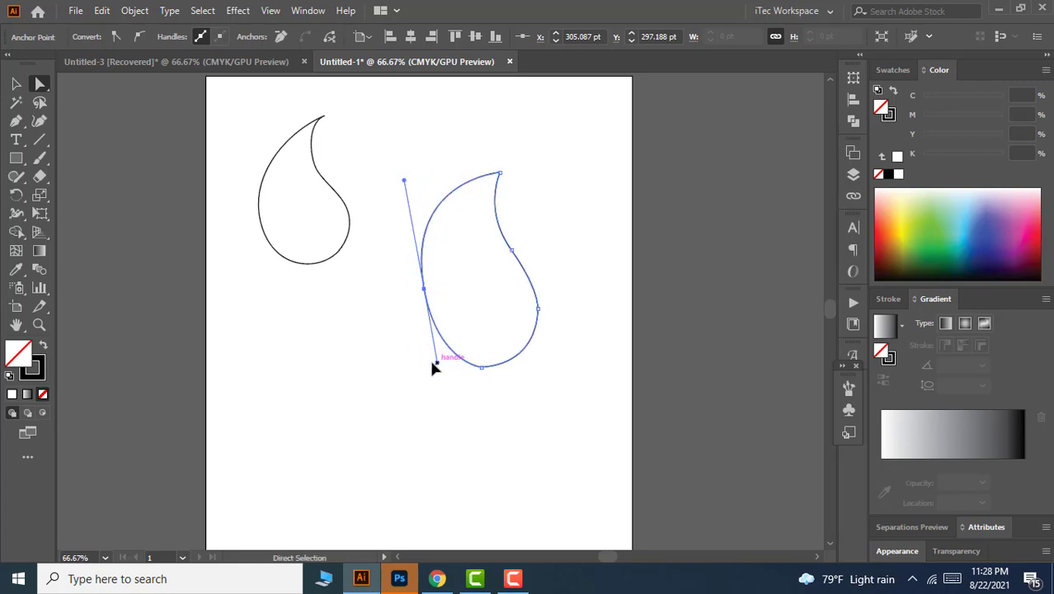
drag(435, 365, 401, 347)
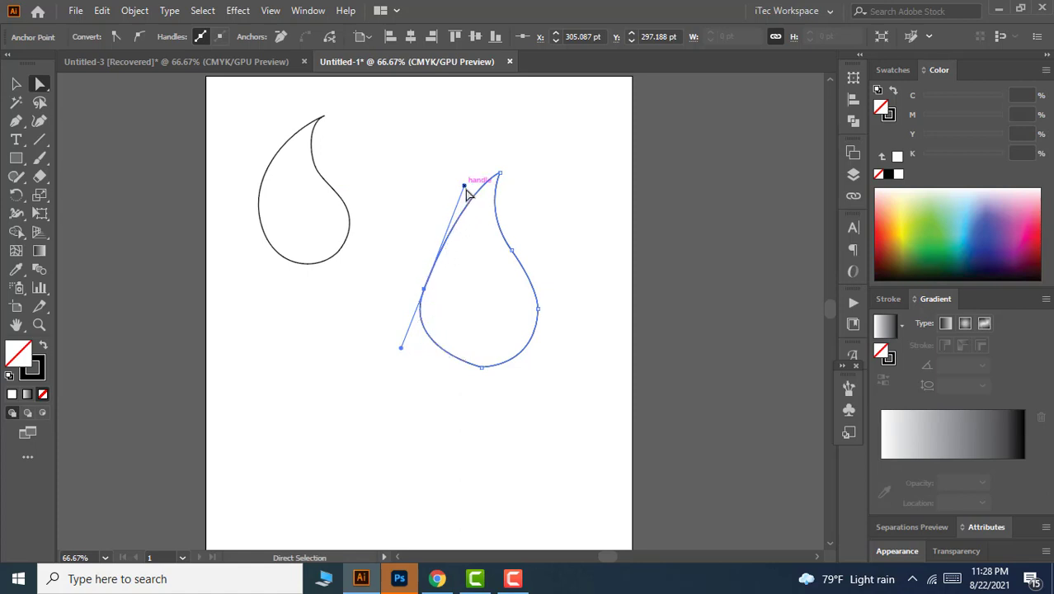
drag(463, 184, 418, 201)
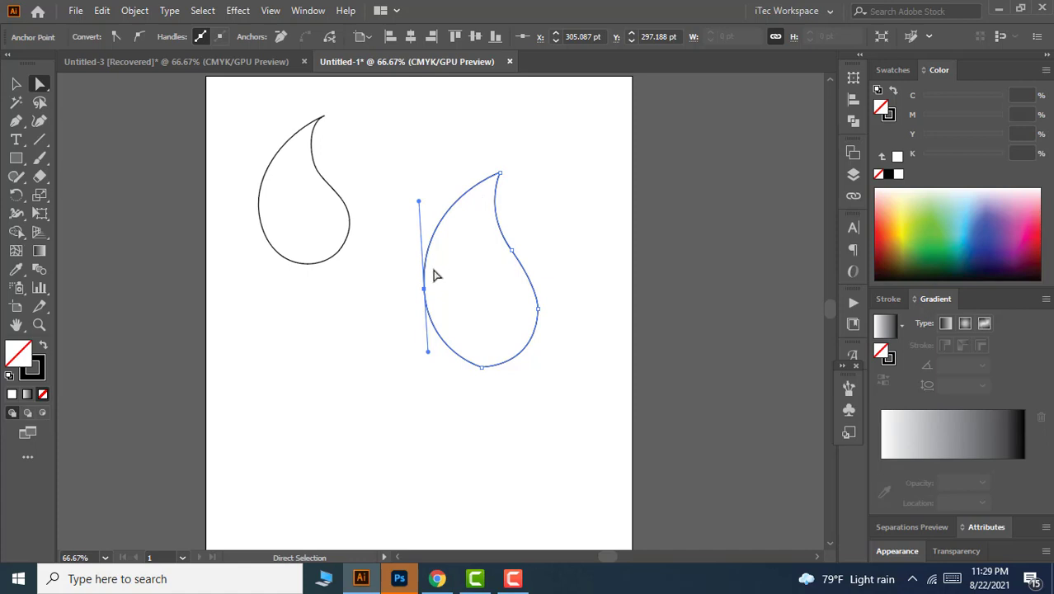
Break the left side anchor's handles apart, bend each one independently and realign both to form a smooth left curve
key(alt)
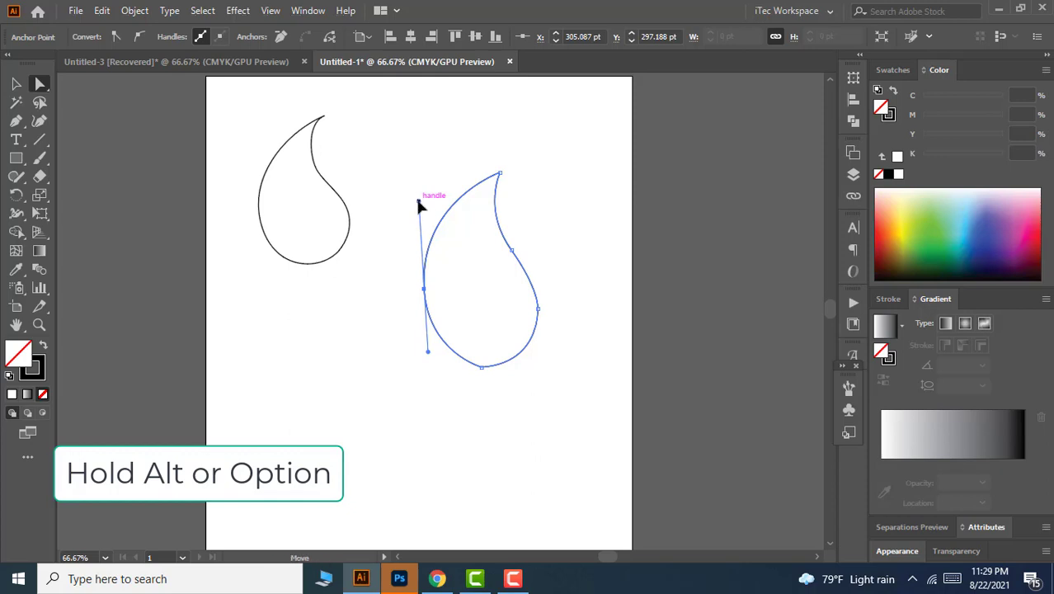
drag(419, 203, 431, 202)
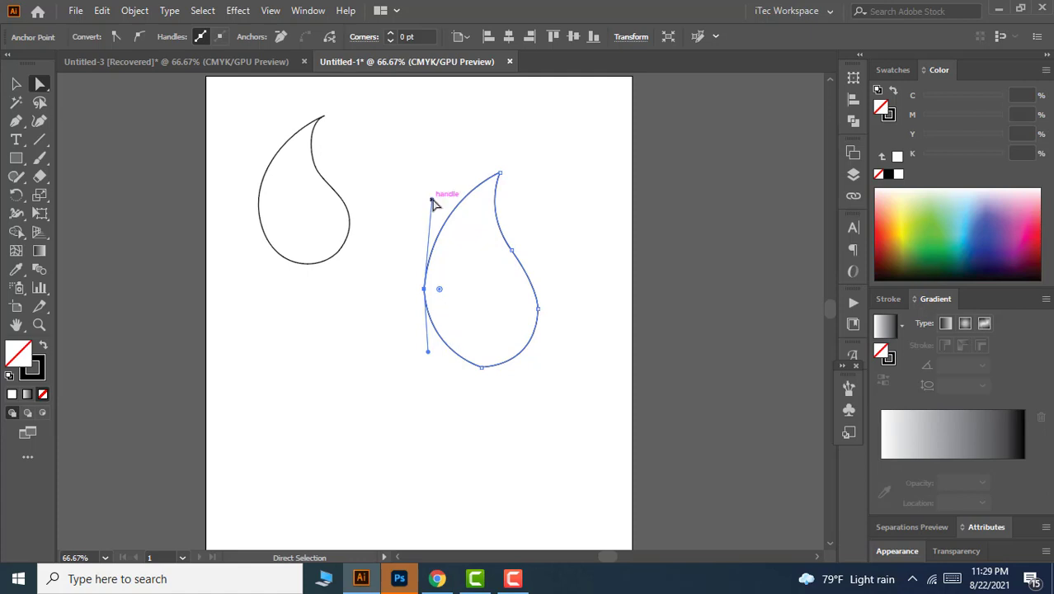
drag(431, 200, 414, 190)
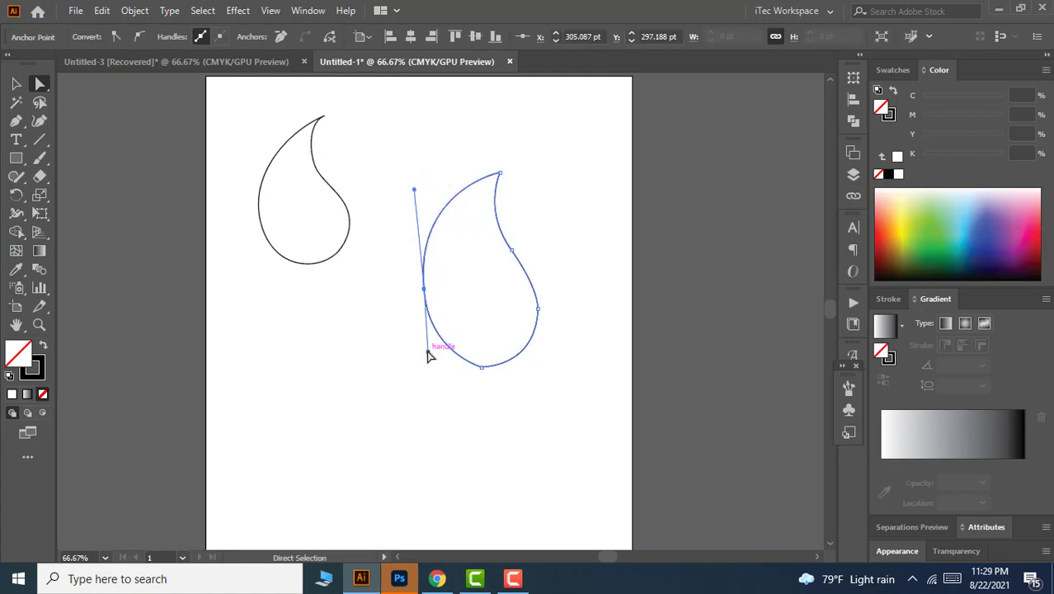
drag(428, 351, 460, 318)
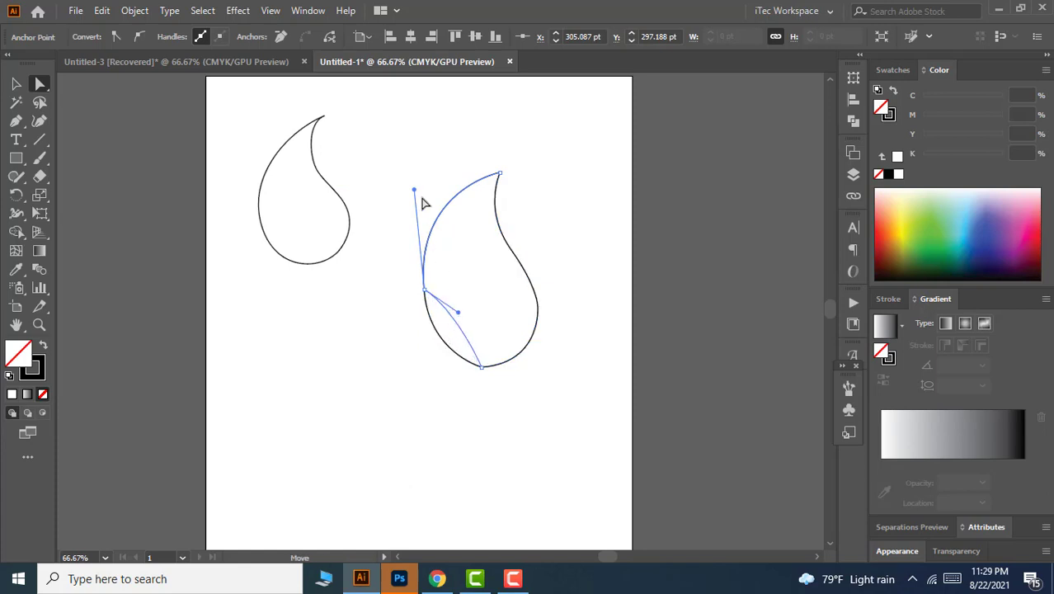
mouse_move(414, 192)
mouse_down()
mouse_move(458, 217)
mouse_move(424, 200)
mouse_up()
drag(458, 314, 426, 369)
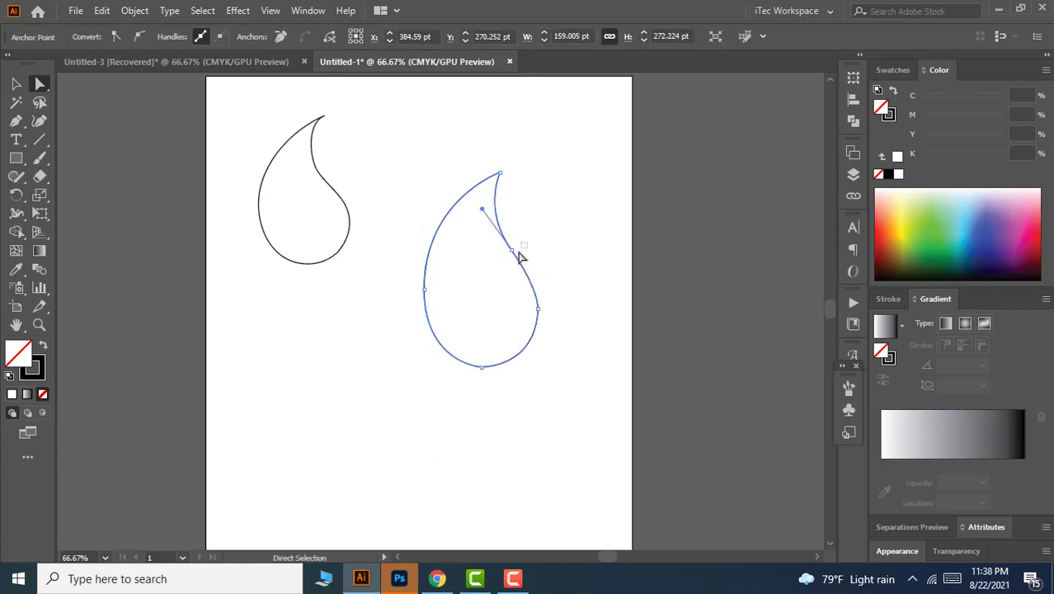
Lengthen the upper handle of the teardrop's inner curve anchor and fine-tune the base anchor's handle on the right
drag(519, 252, 501, 263)
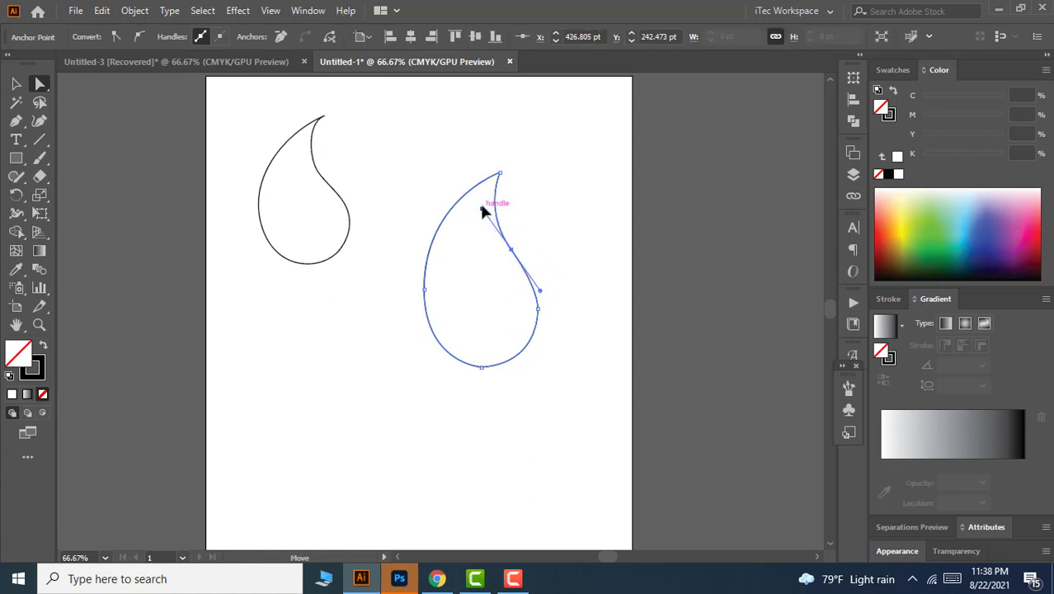
drag(483, 211, 481, 208)
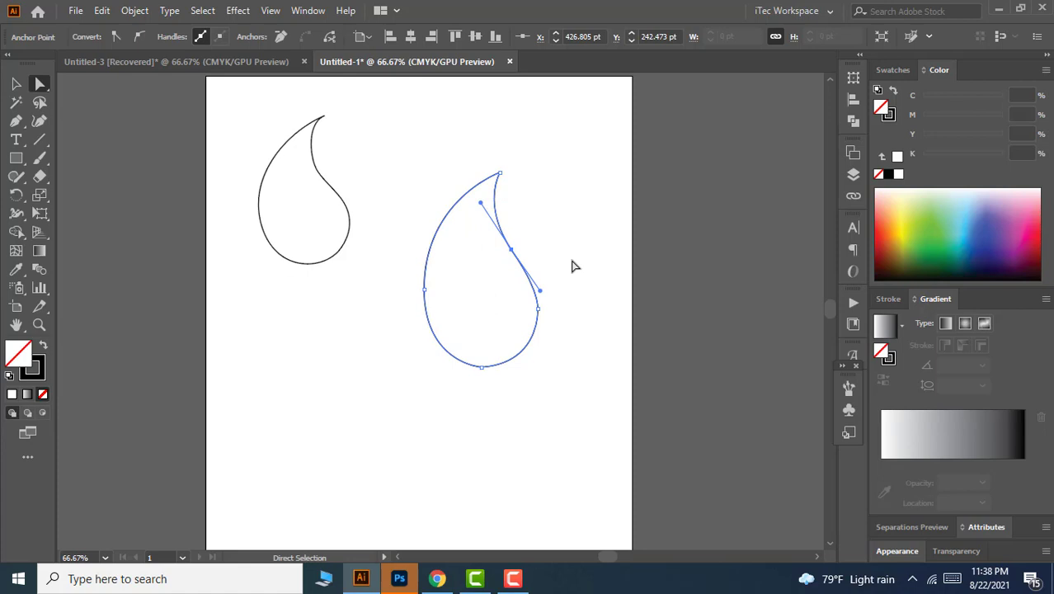
click(538, 308)
drag(543, 366, 541, 368)
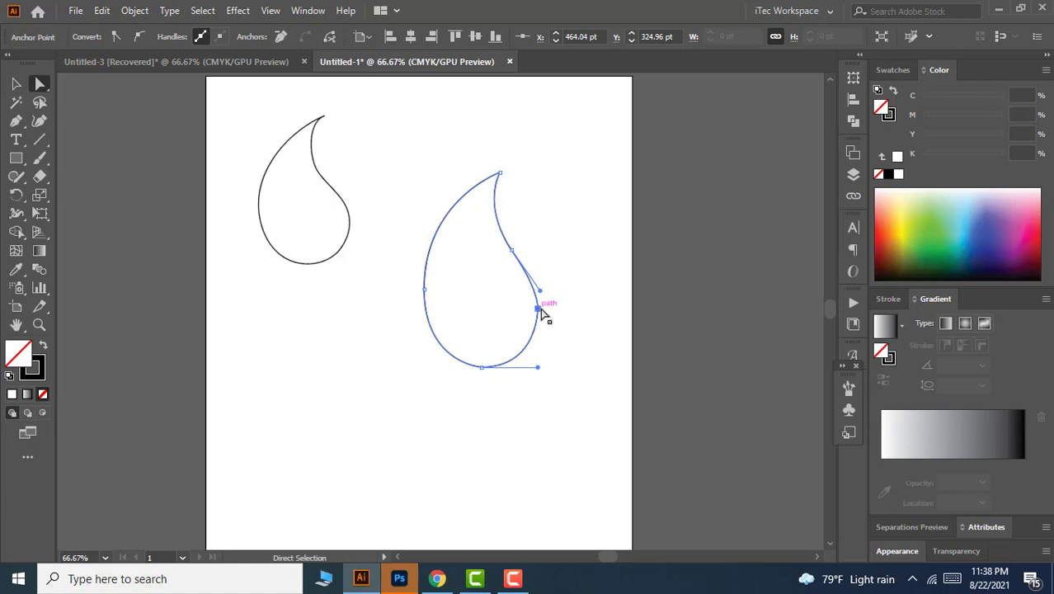
Move the teardrop's tip anchor slightly upward and deselect the shape
scroll(517, 256, up, 2)
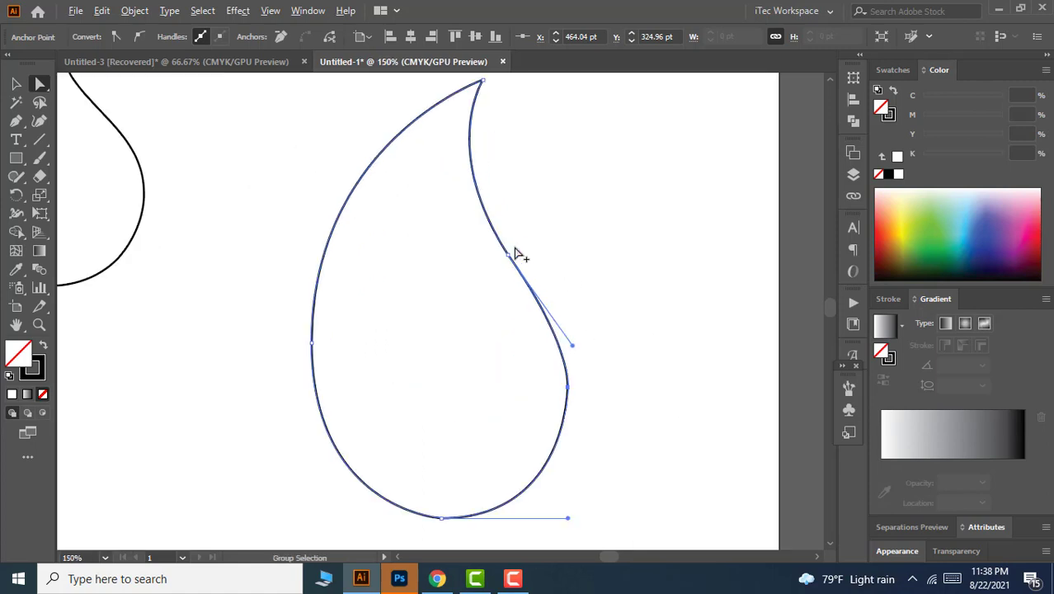
scroll(578, 340, down, 1)
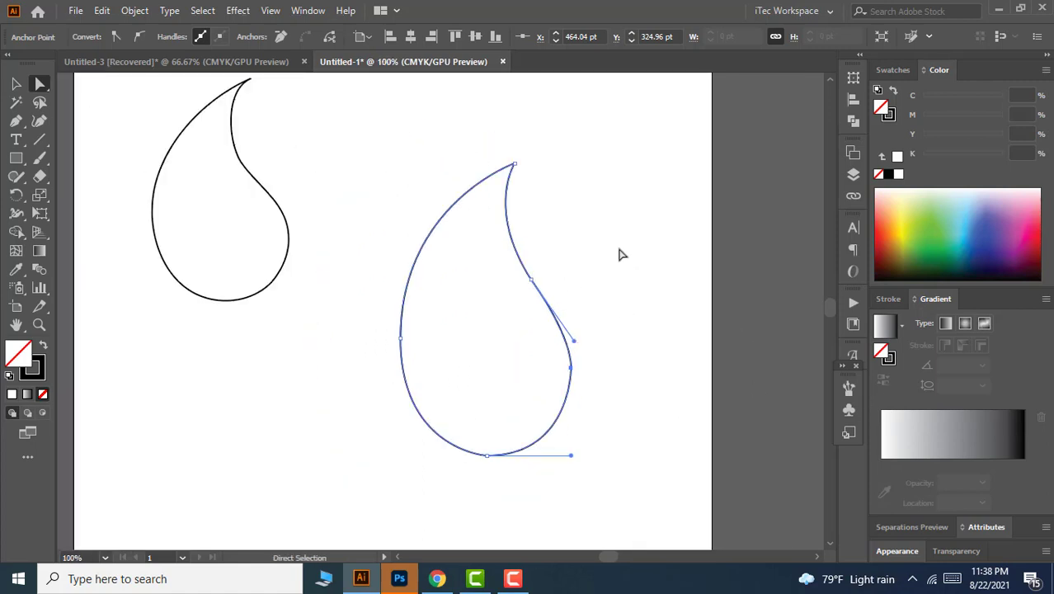
click(515, 164)
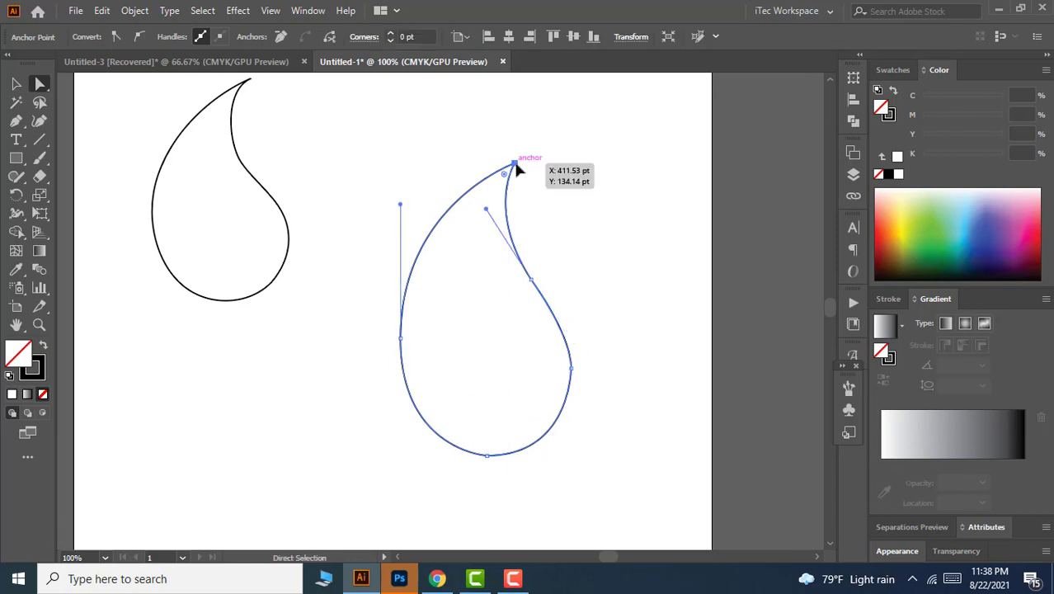
drag(515, 163, 518, 156)
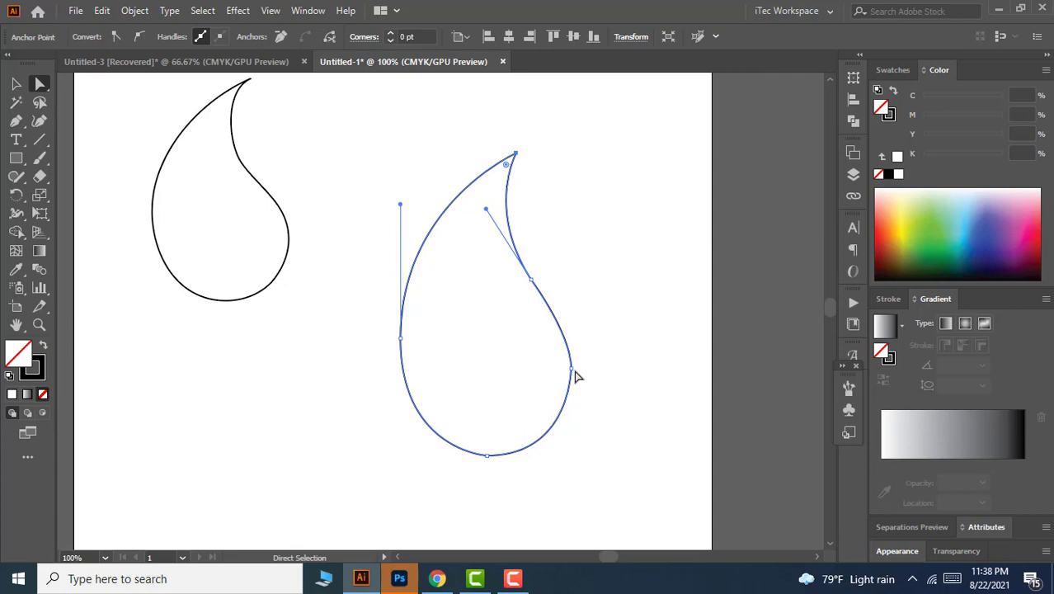
click(625, 333)
Select the larger teardrop, smooth its right, base and left outlines with the Smooth Tool, and deselect it
scroll(583, 240, down, 2)
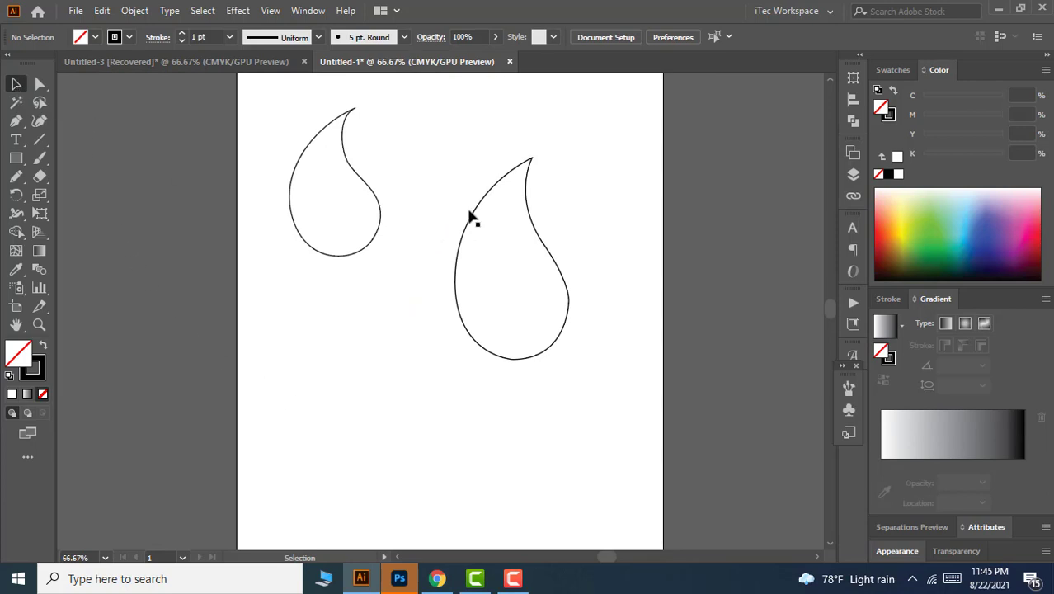
drag(476, 240, 486, 244)
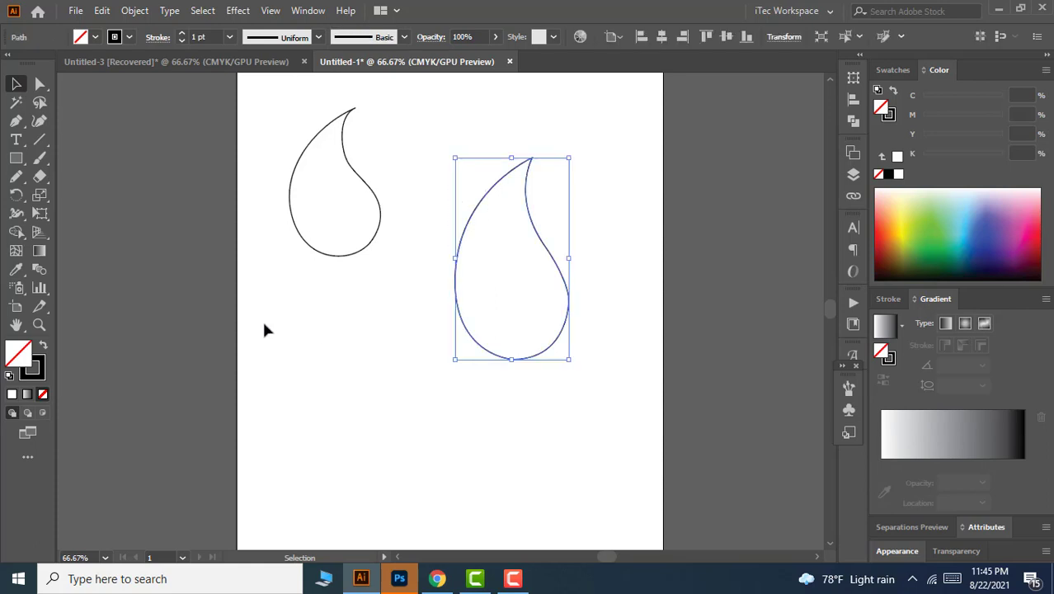
right_click(21, 181)
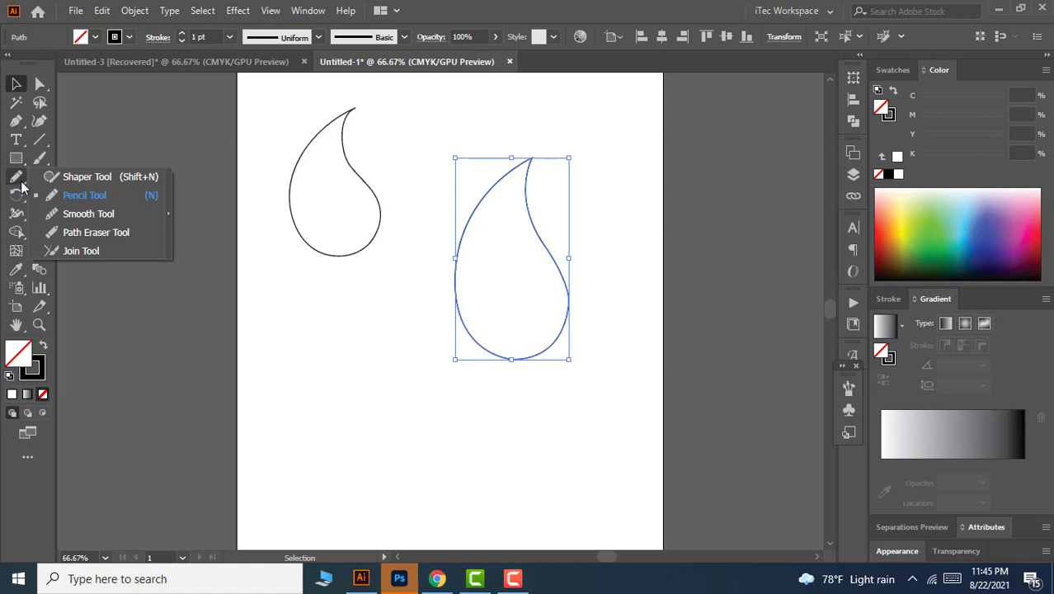
click(94, 213)
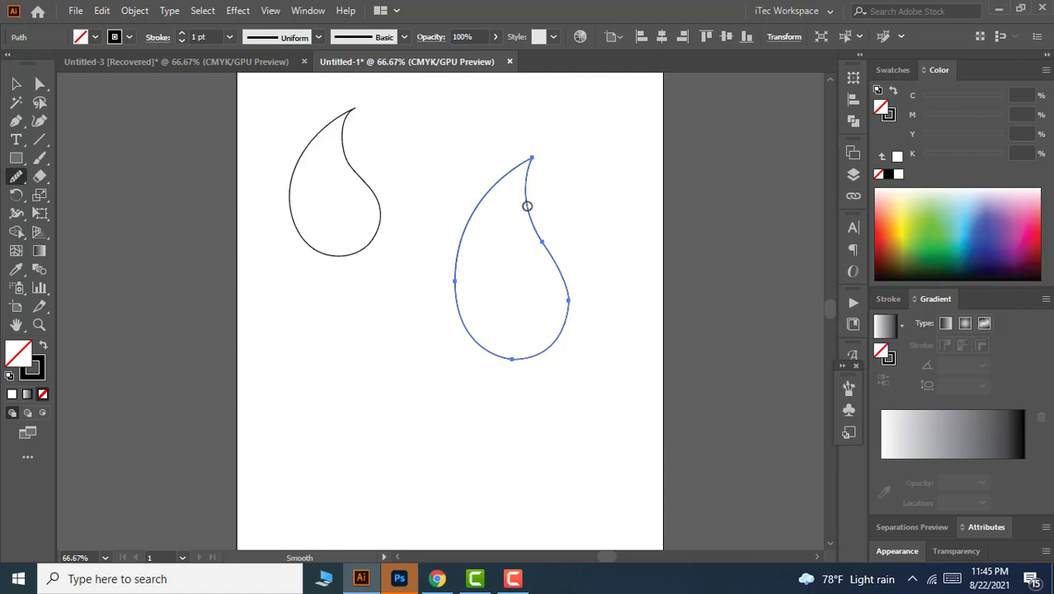
mouse_move(527, 206)
mouse_down()
mouse_move(572, 292)
mouse_move(547, 378)
mouse_move(525, 357)
mouse_move(468, 342)
mouse_up()
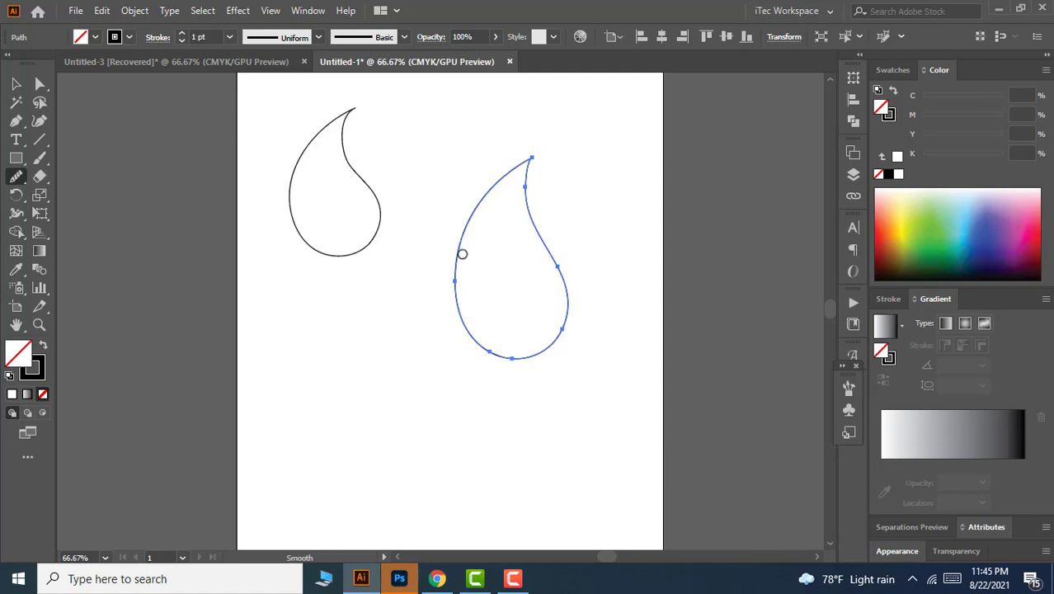
drag(462, 254, 454, 327)
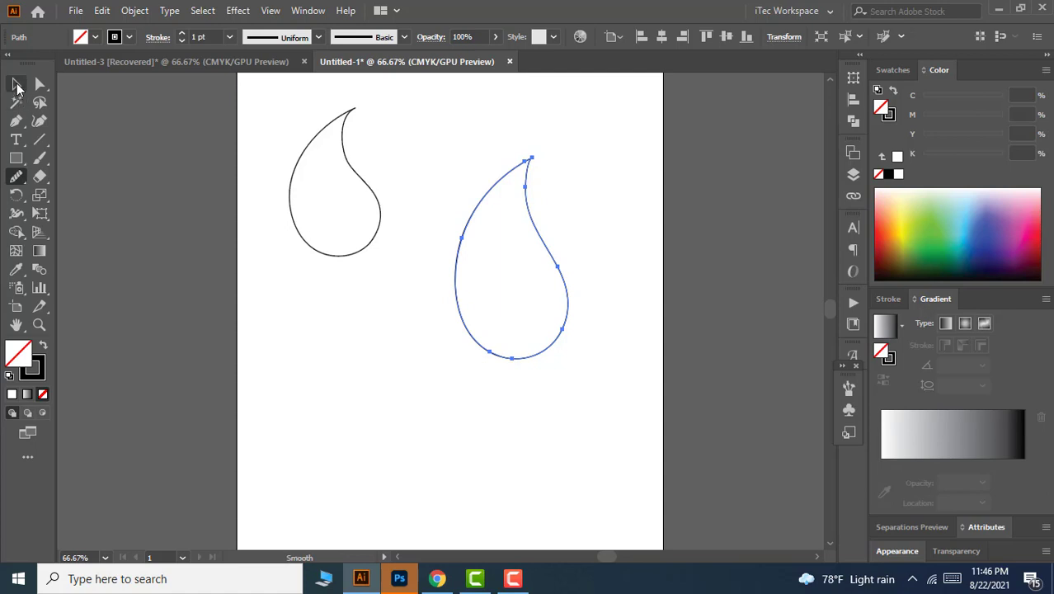
click(16, 85)
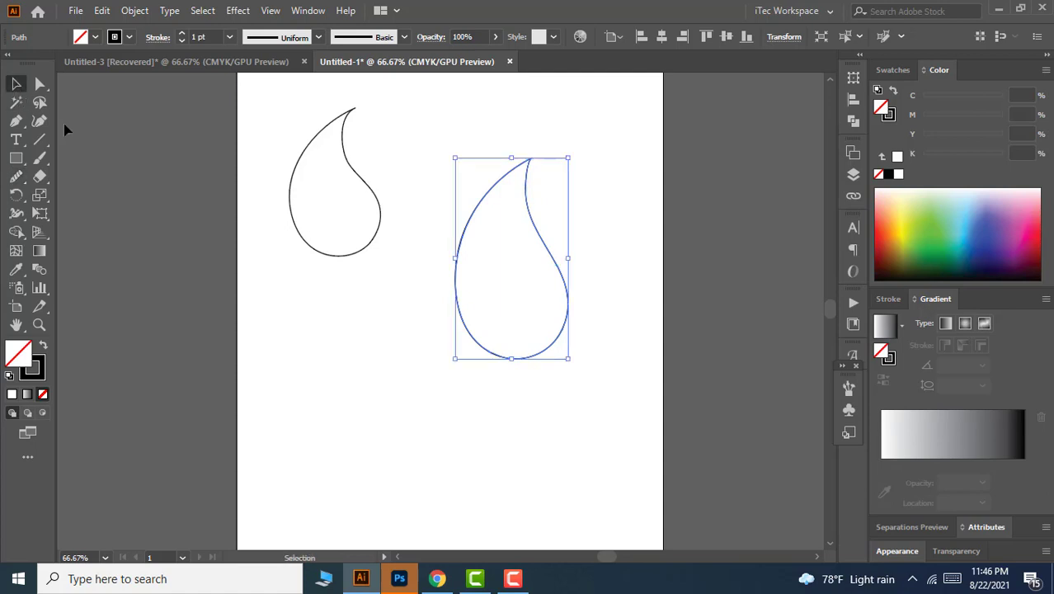
click(346, 396)
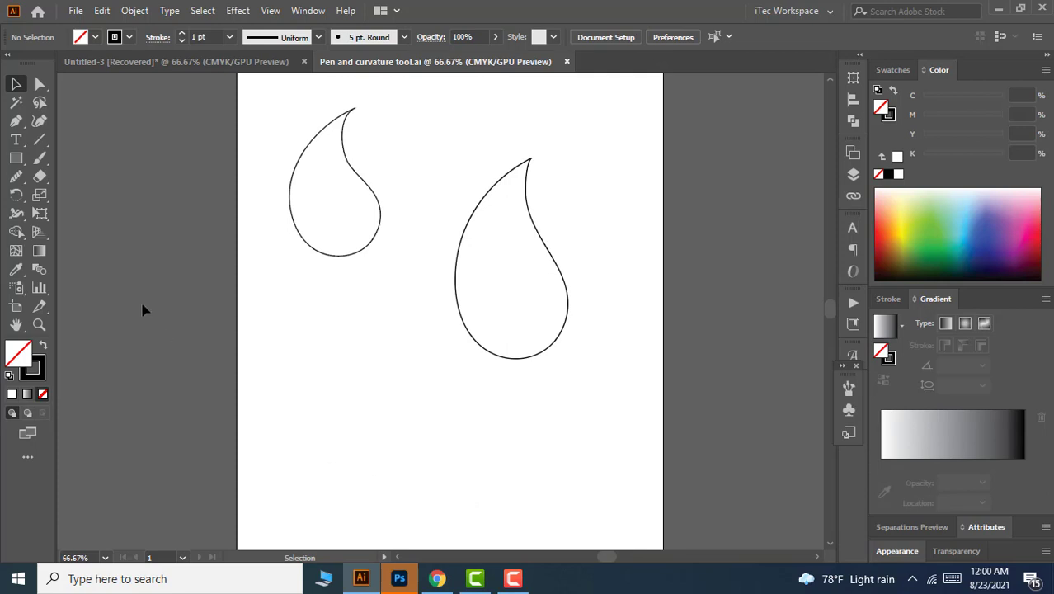
Draw an open, wavy path of seven straight segments with the Pen tool in the empty area below the teardrops
click(15, 121)
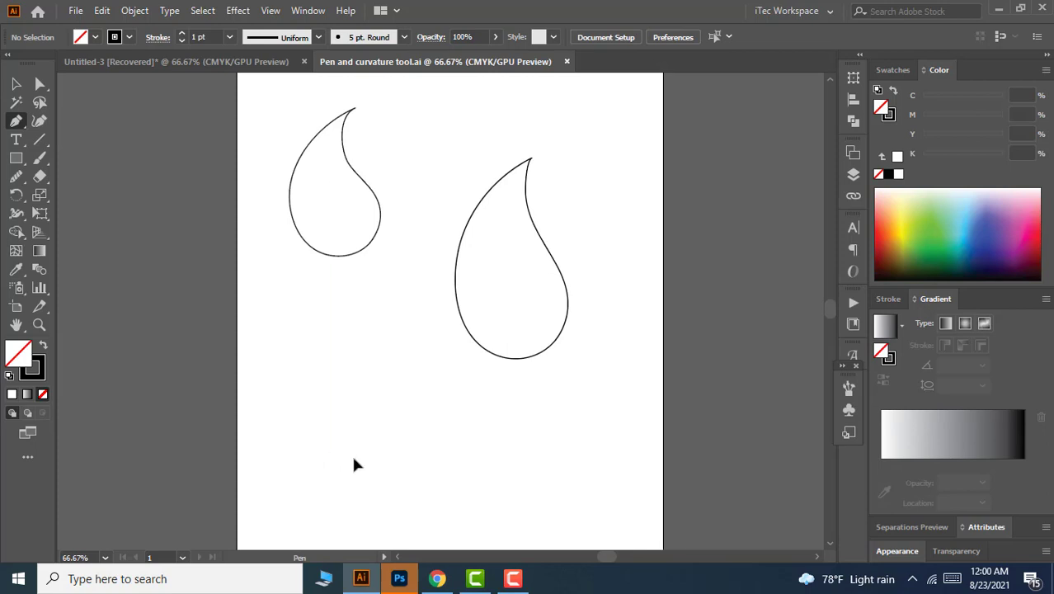
click(354, 458)
click(307, 414)
click(329, 376)
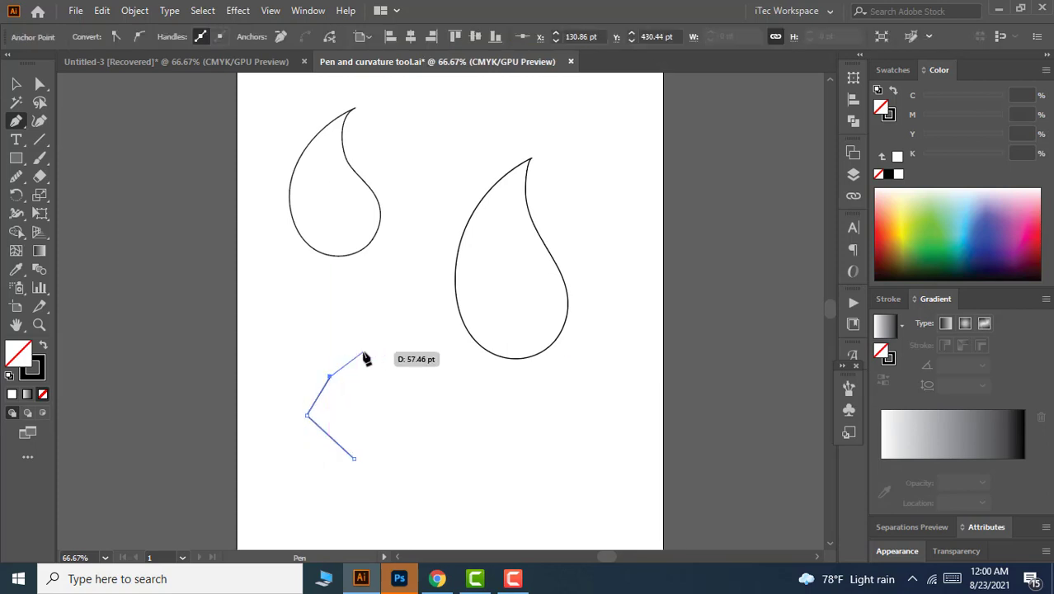
click(363, 353)
click(425, 363)
click(452, 406)
click(492, 439)
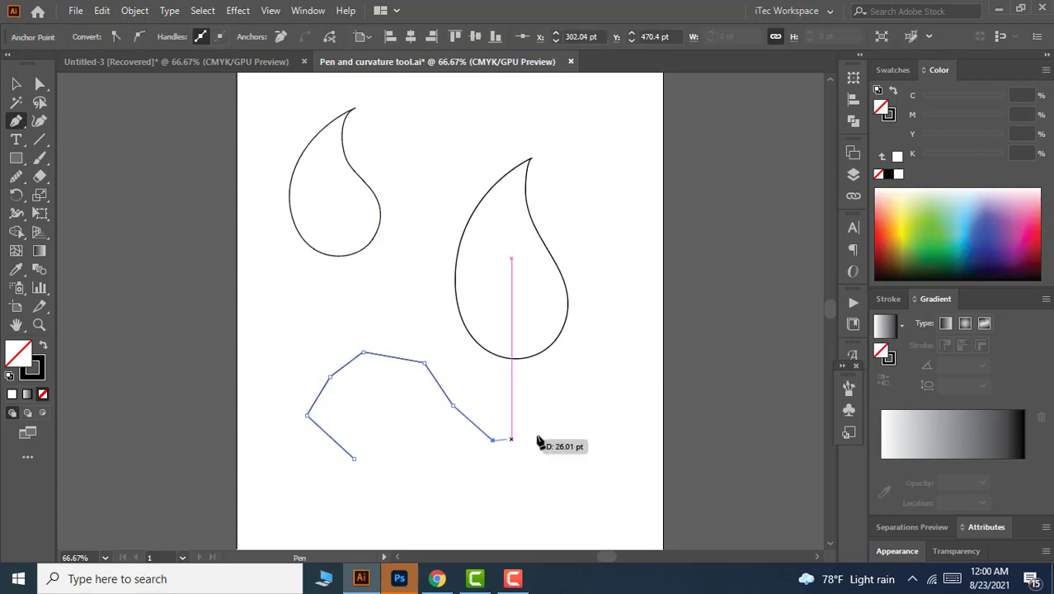
click(549, 435)
key(ctrl)
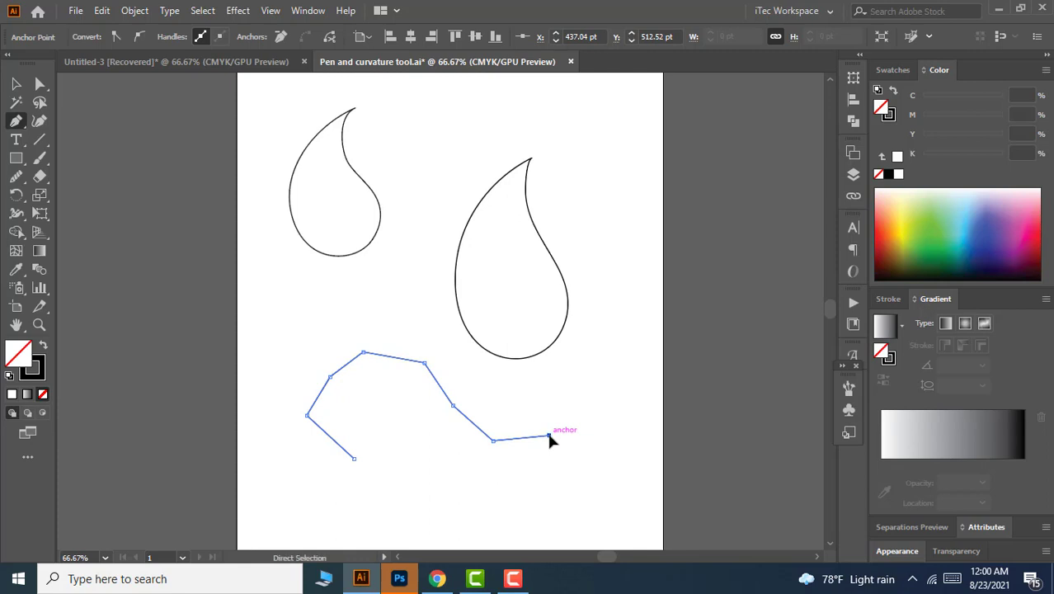
Undo the wavy path's latest anchors one by one, back to its first straight segment
key(ctrl+z)
key(ctrl+z)
key(ctrl+z)
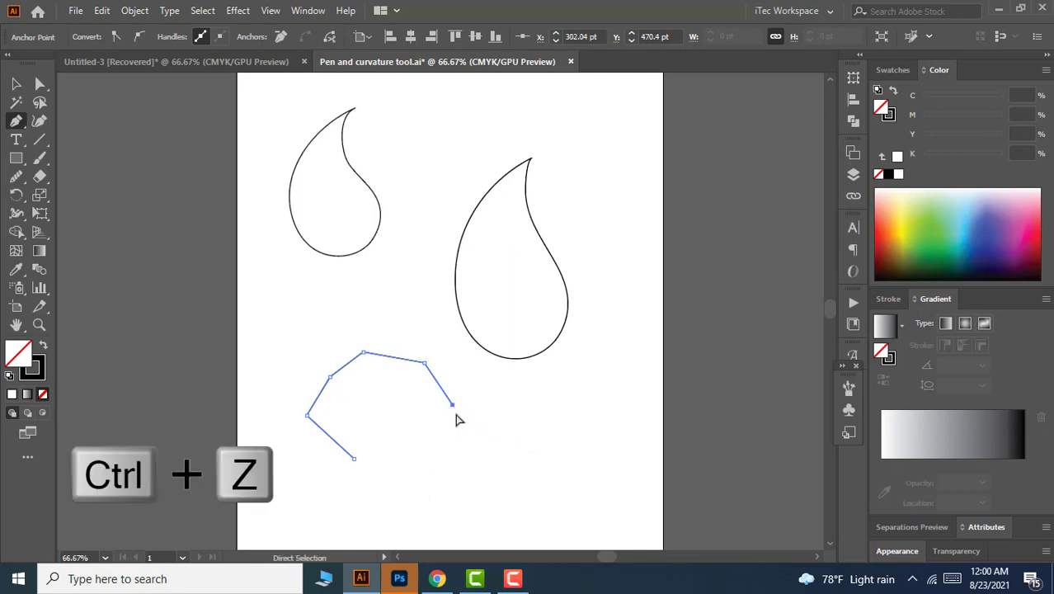
key(ctrl+z)
key(ctrl+z)
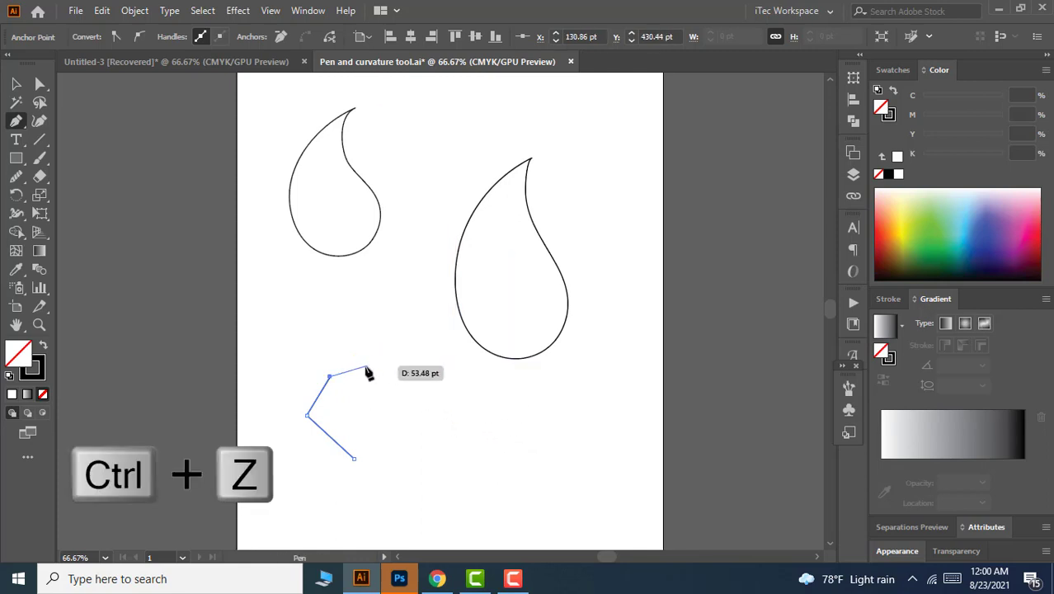
key(ctrl)
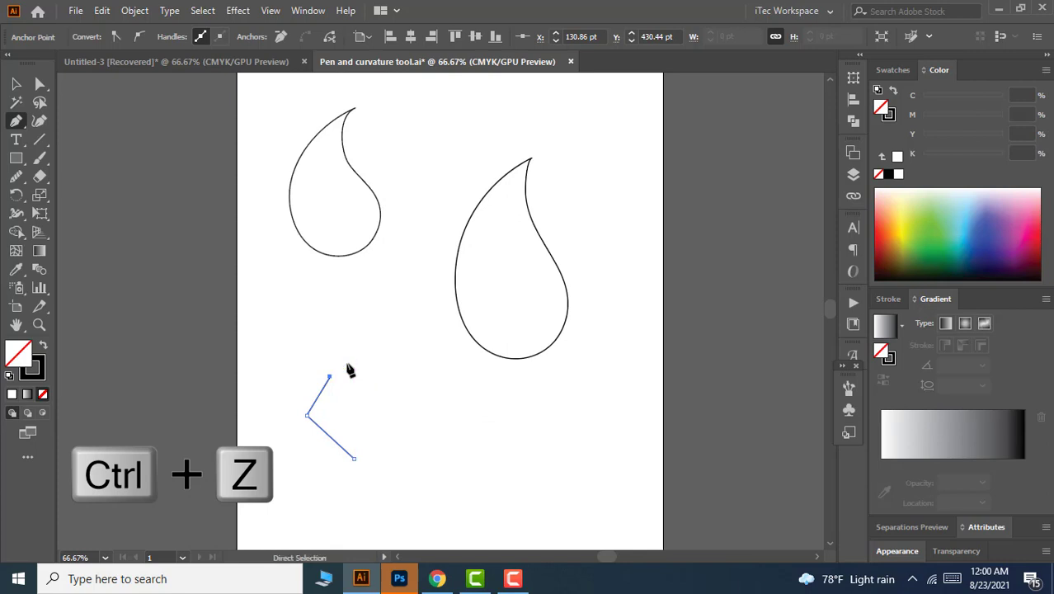
key(ctrl+z)
Continue the path with six straight segments, rising to a peak and stepping down below the larger teardrop
click(334, 363)
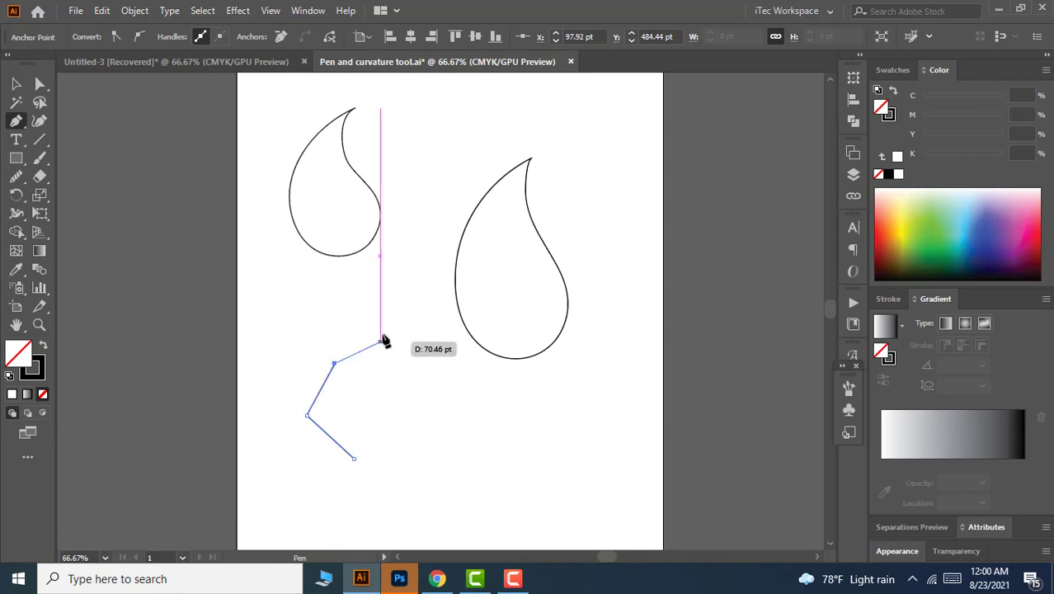
click(380, 334)
click(386, 375)
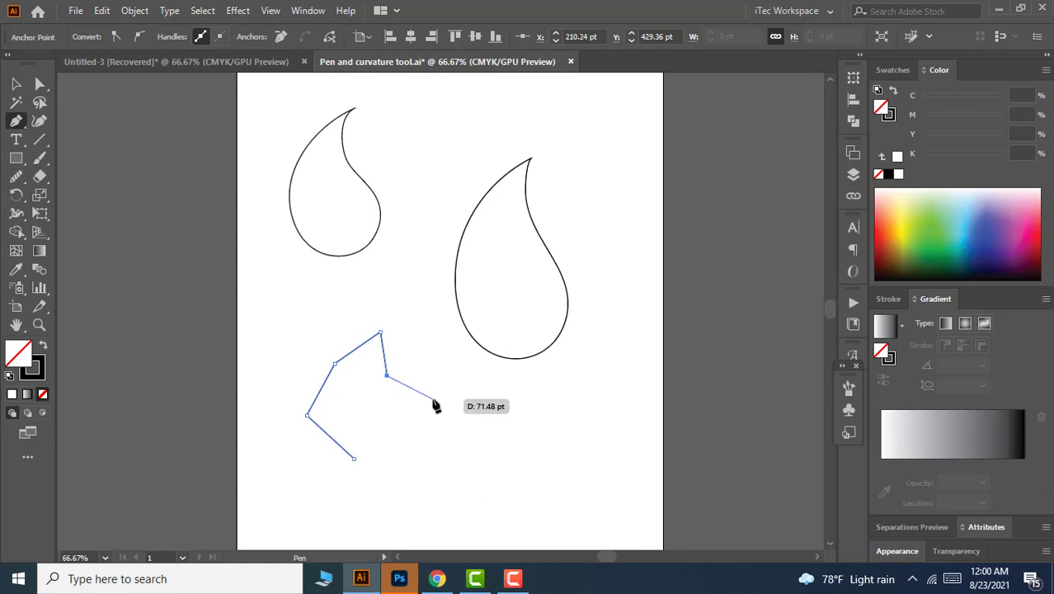
click(433, 399)
click(443, 434)
click(476, 445)
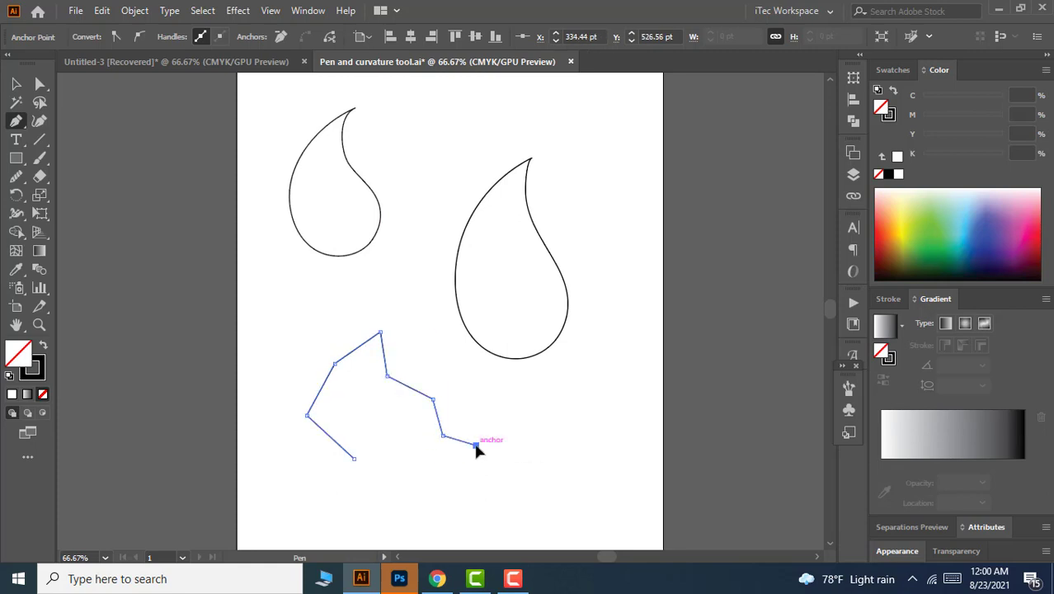
Extend the jagged path with five more straight segments along its underside and close it at its starting anchor
alt+scroll(466, 460, up, 2)
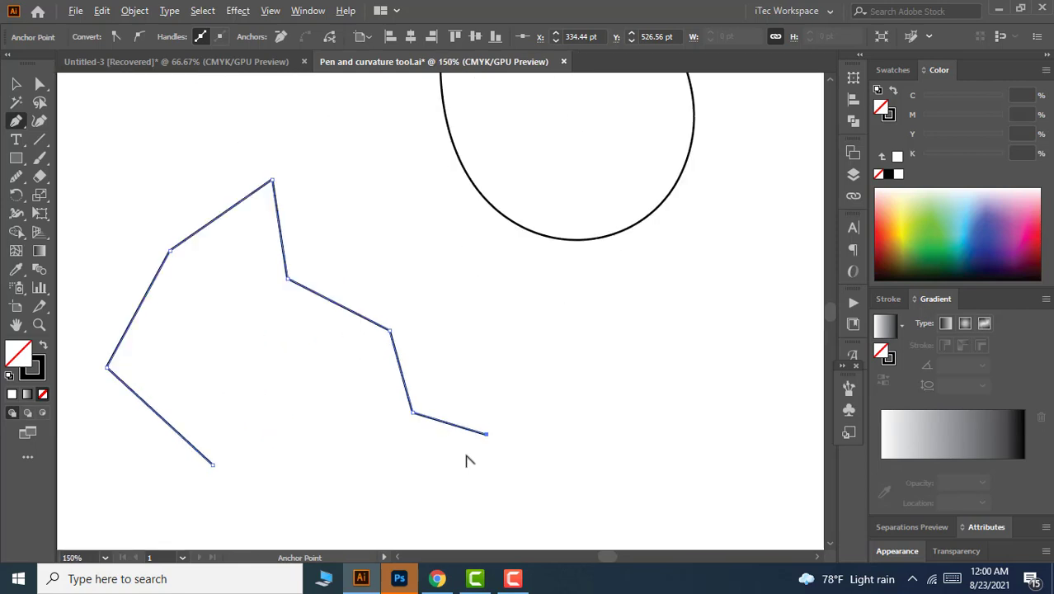
alt+scroll(466, 461, up, 1)
alt+scroll(467, 458, down, 2)
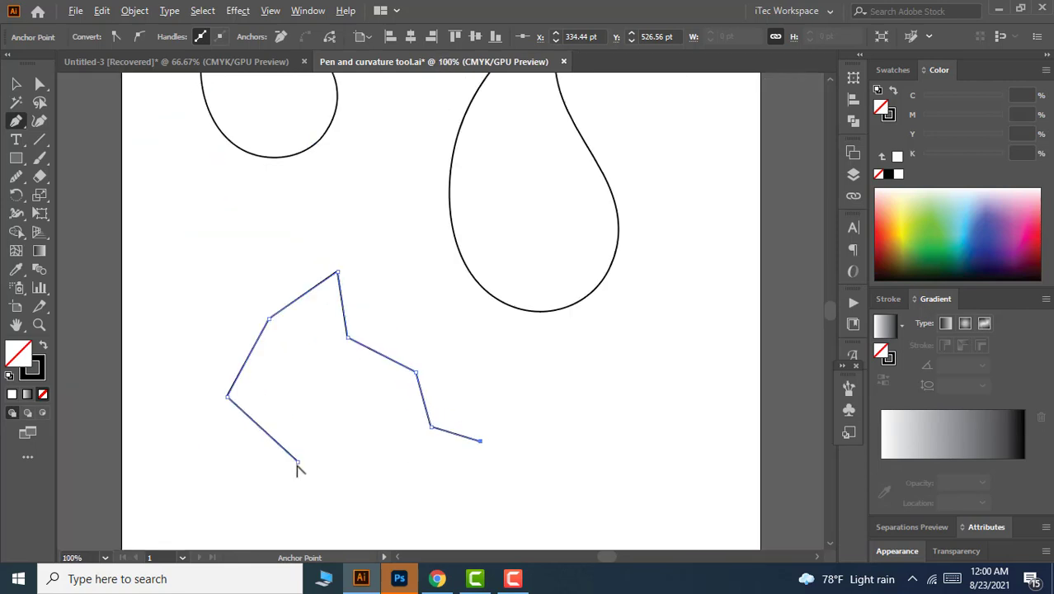
alt+scroll(298, 468, up, 1)
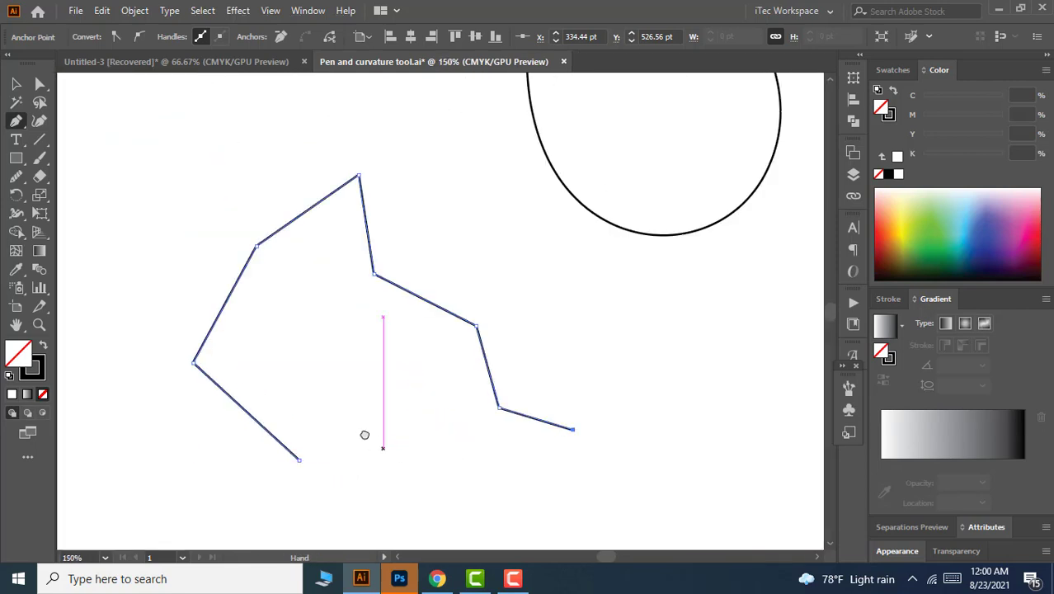
drag(364, 434, 446, 392)
drag(544, 343, 466, 350)
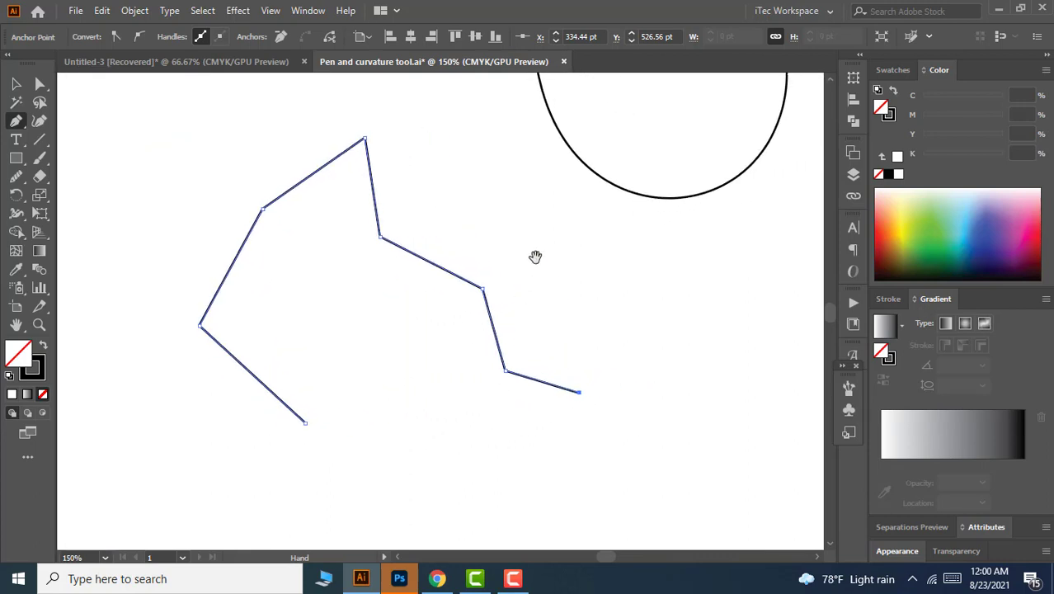
drag(536, 257, 516, 262)
click(522, 461)
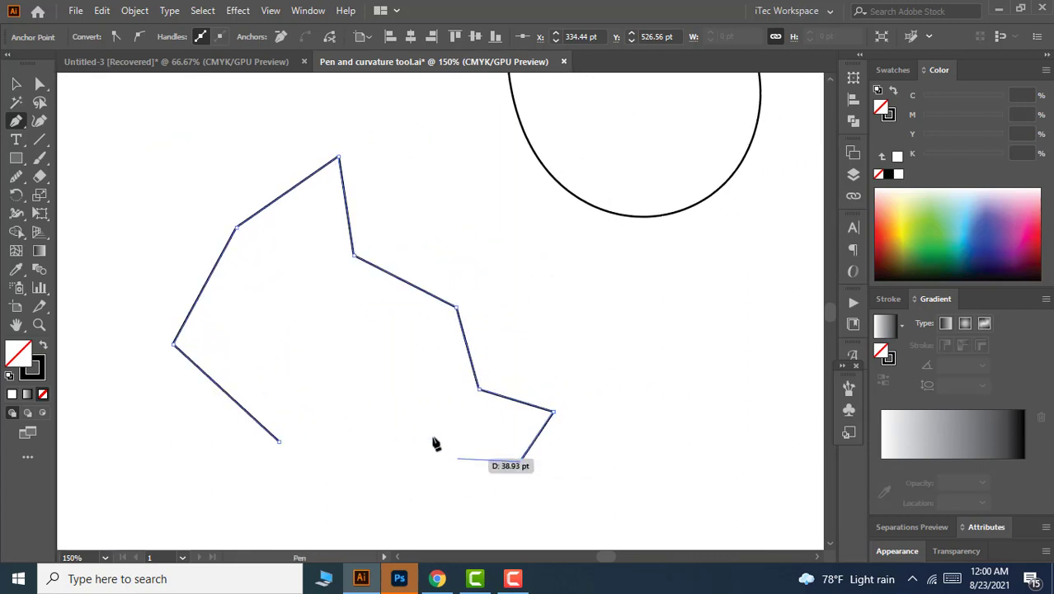
click(421, 424)
click(391, 472)
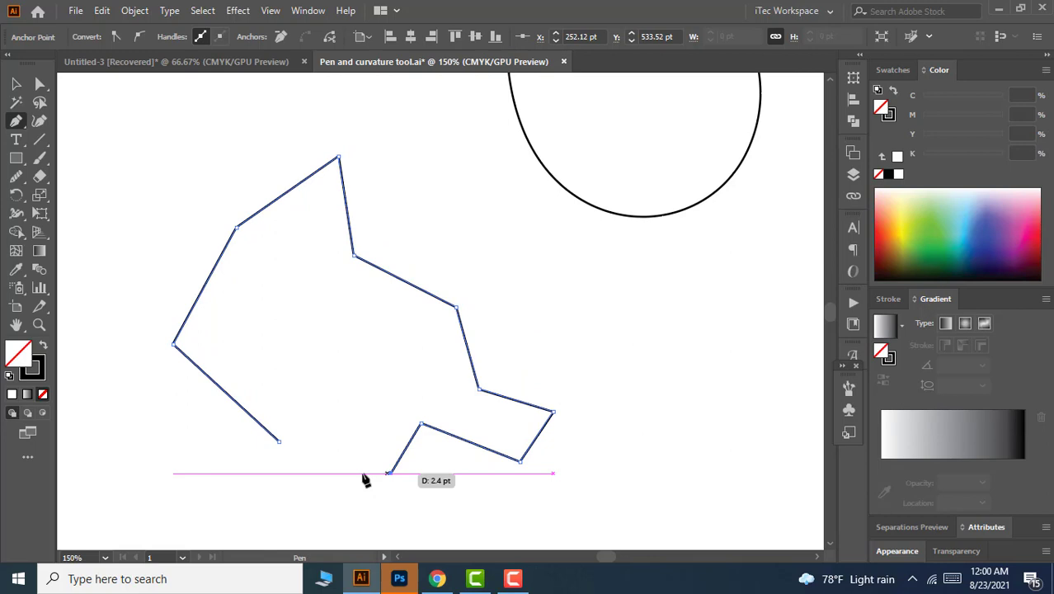
click(333, 444)
click(279, 441)
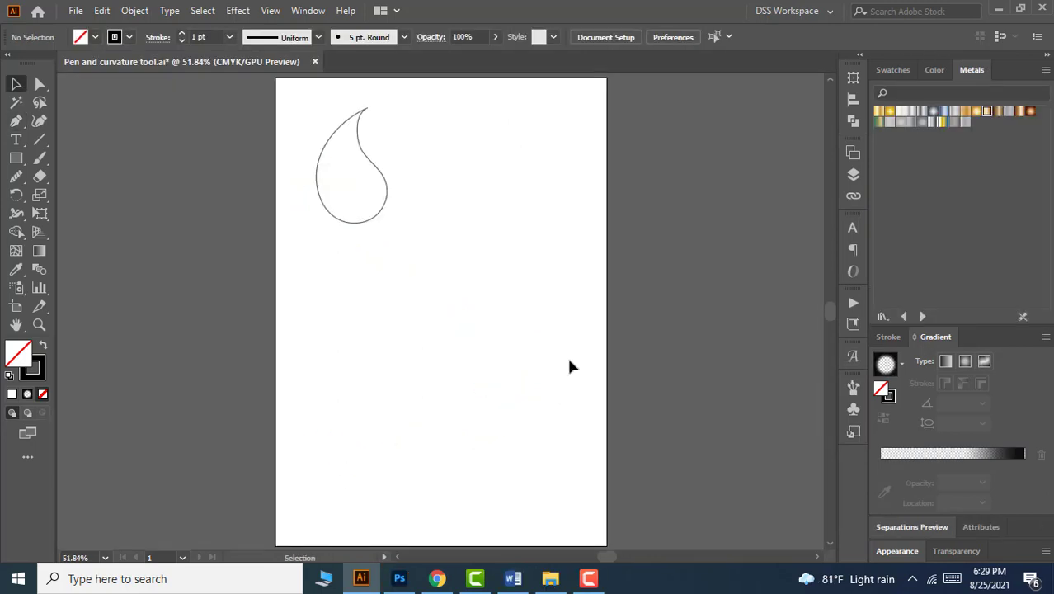
Draw a teardrop's outer curve from base to tip with three Curvature tool anchors, and undo a fourth anchor placed past the tip
click(42, 122)
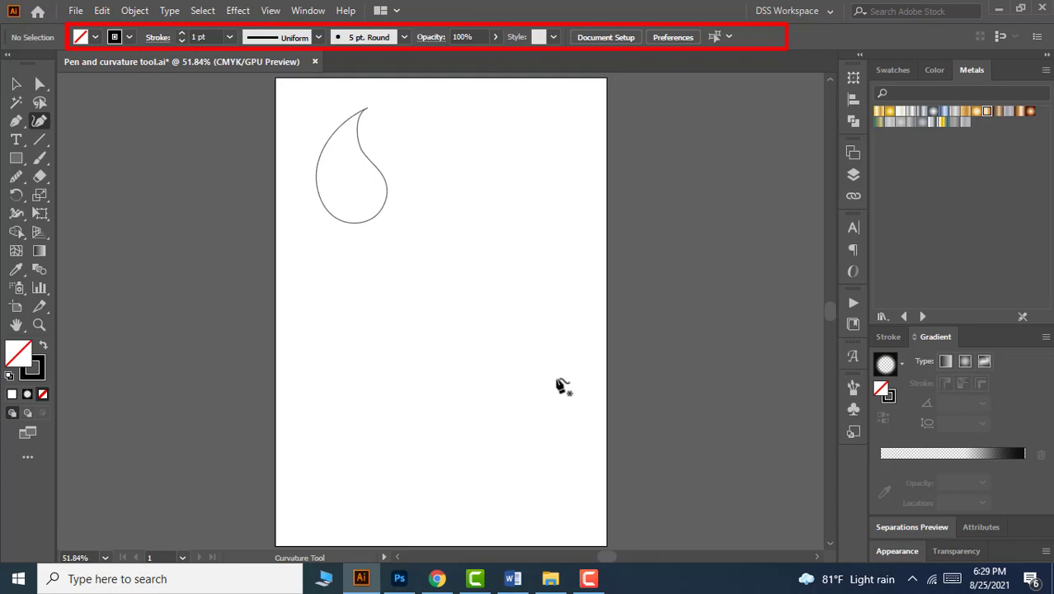
click(503, 389)
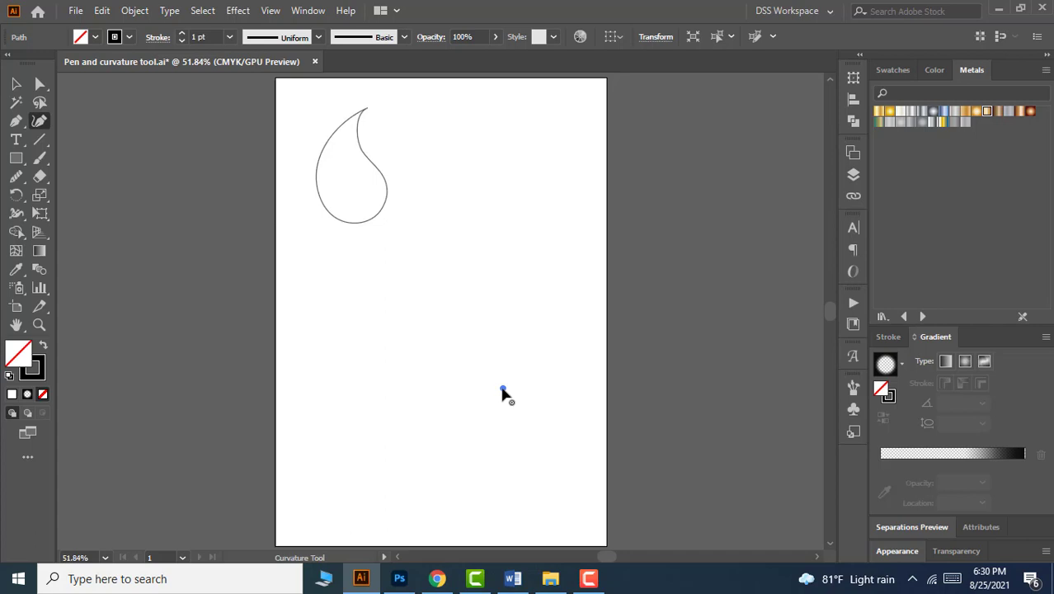
click(465, 342)
click(512, 246)
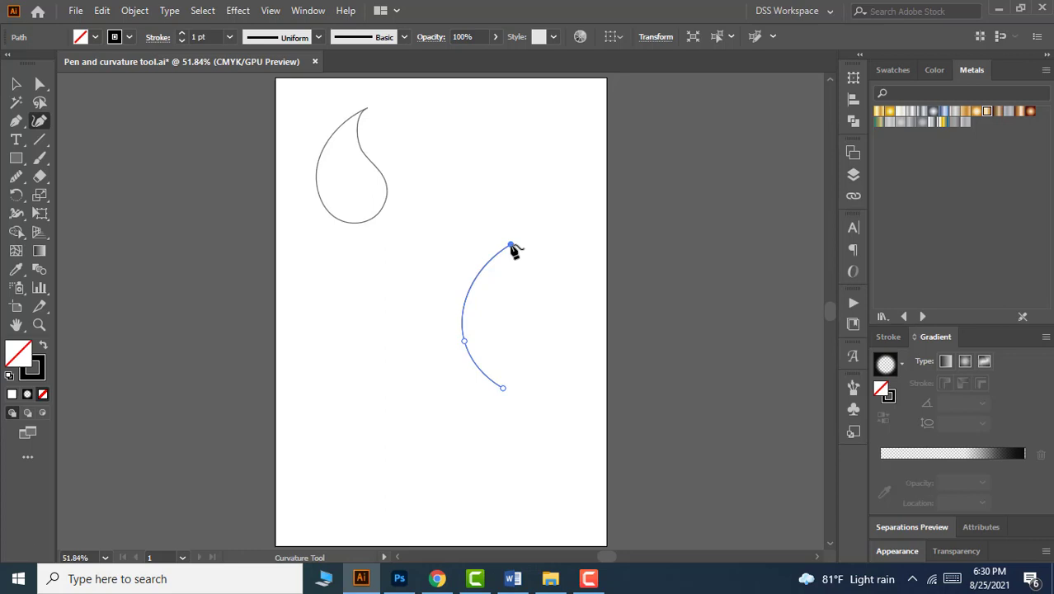
click(556, 306)
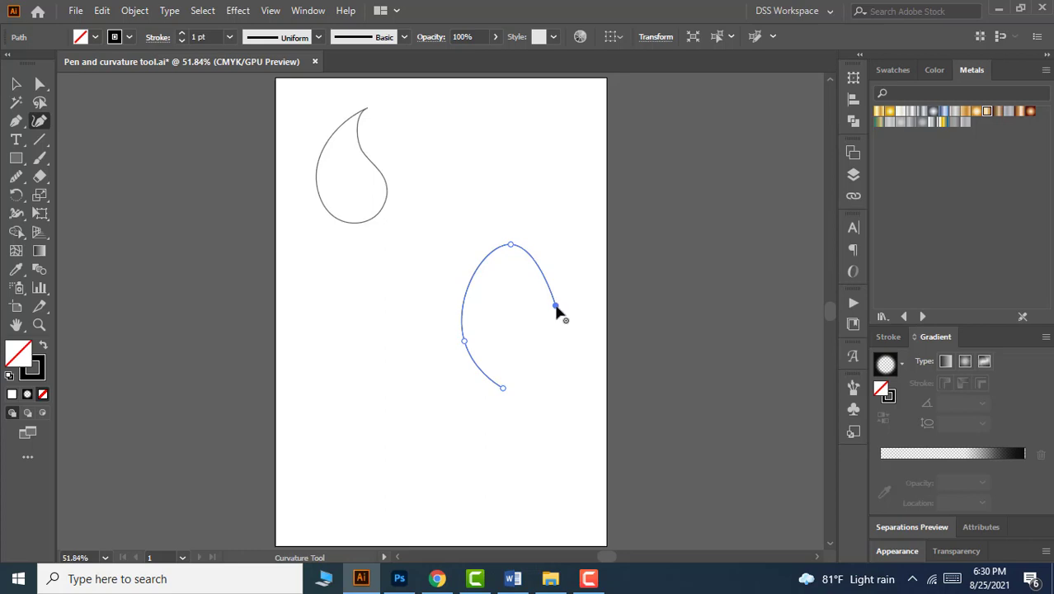
key(ctrl+z)
Continue from a corner at the tip with six curved anchors down the inner side and around the base, closing the teardrop
click(505, 271)
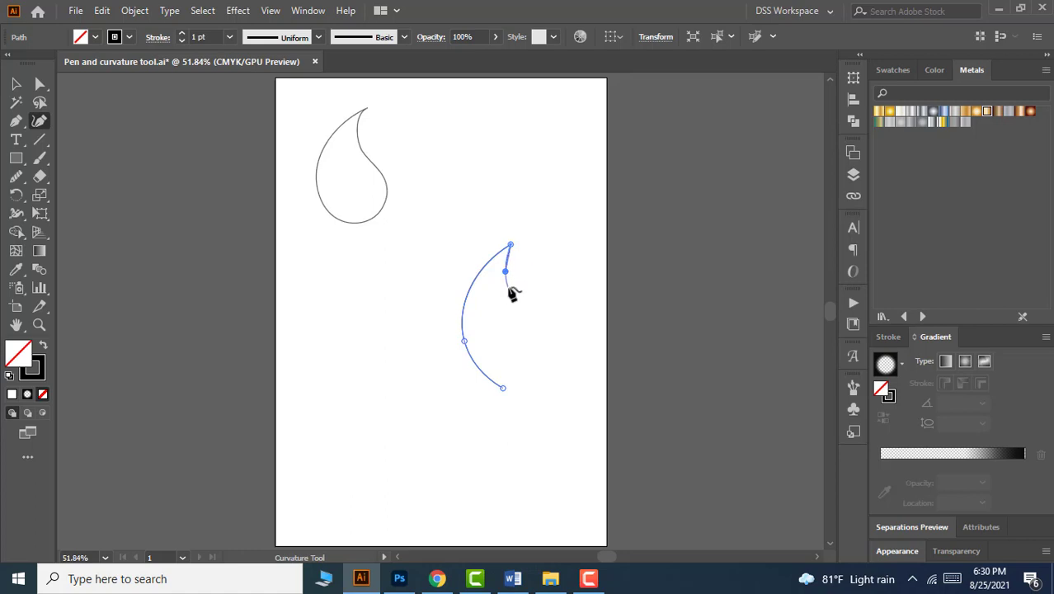
click(511, 288)
click(525, 302)
click(540, 322)
click(544, 347)
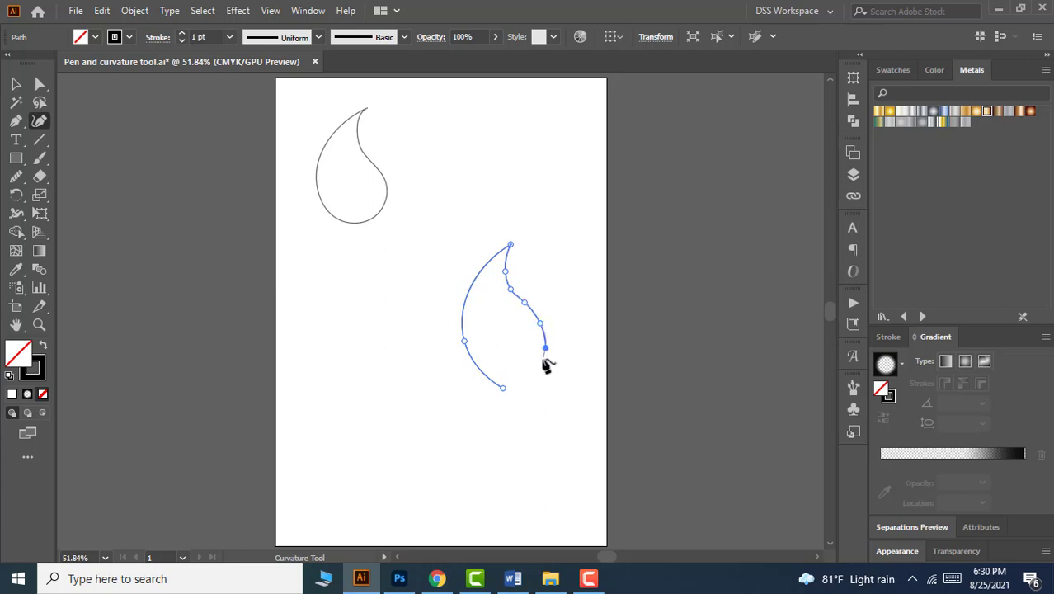
click(531, 379)
click(505, 390)
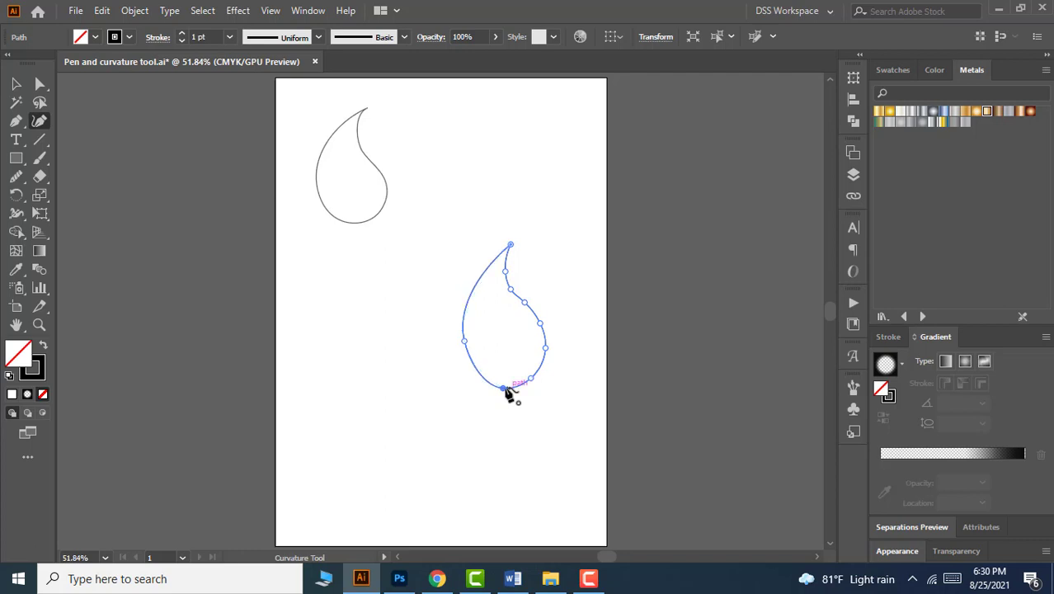
Smooth the new teardrop's outline with the Smooth Tool, undoing the first stroke on its inner curve
click(11, 188)
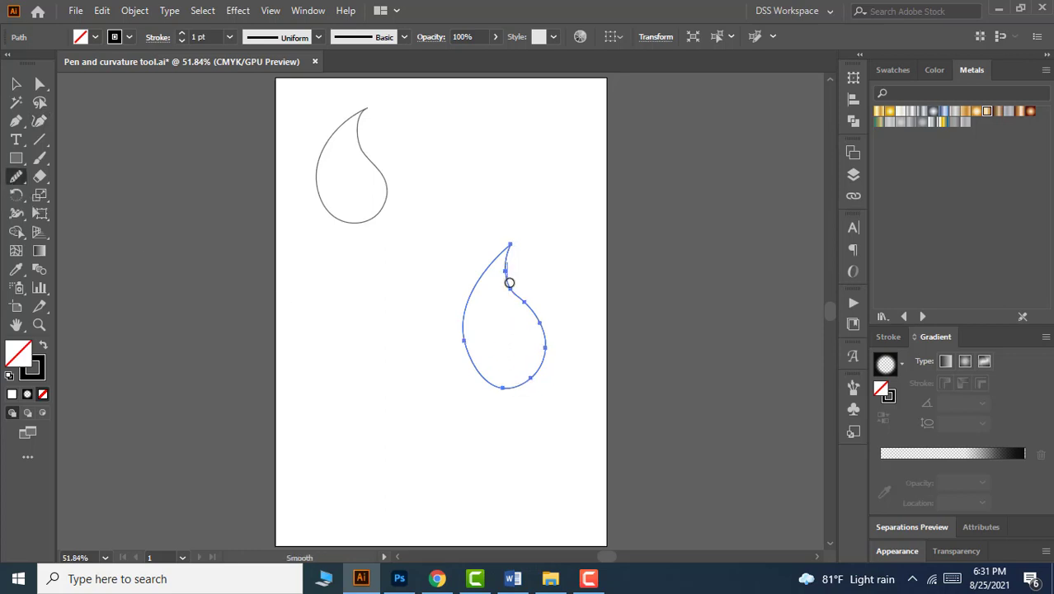
drag(509, 283, 524, 298)
key(ctrl+z)
mouse_move(503, 255)
mouse_down()
mouse_move(547, 329)
mouse_move(539, 321)
mouse_move(539, 378)
mouse_move(493, 389)
mouse_move(511, 394)
mouse_move(476, 386)
mouse_move(459, 301)
mouse_up()
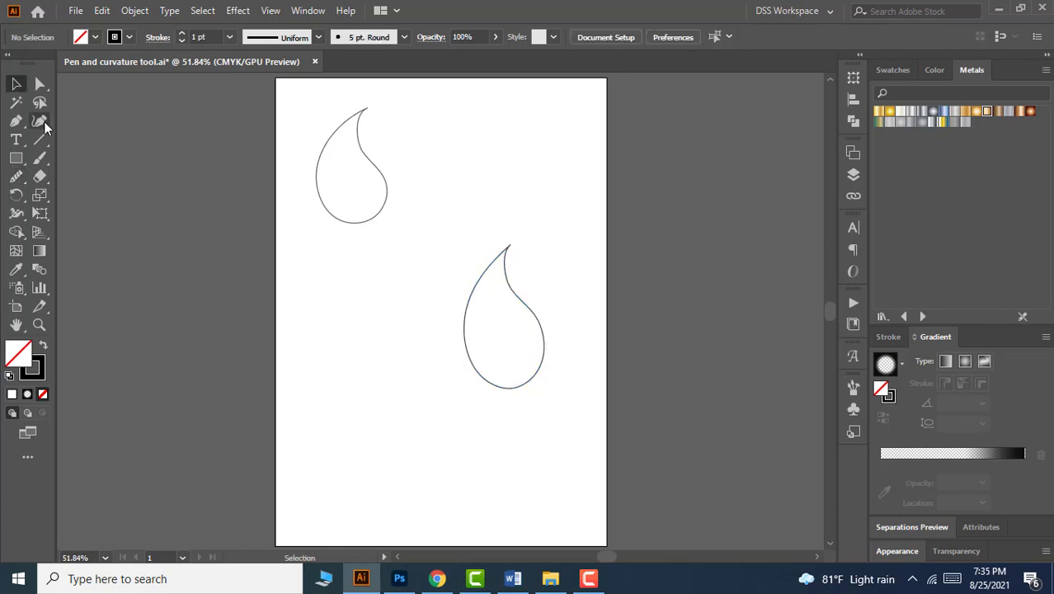
Draw a closed six-sided shape of straight segments with the Curvature tool, below and to the left of the new teardrop
click(40, 120)
click(338, 420)
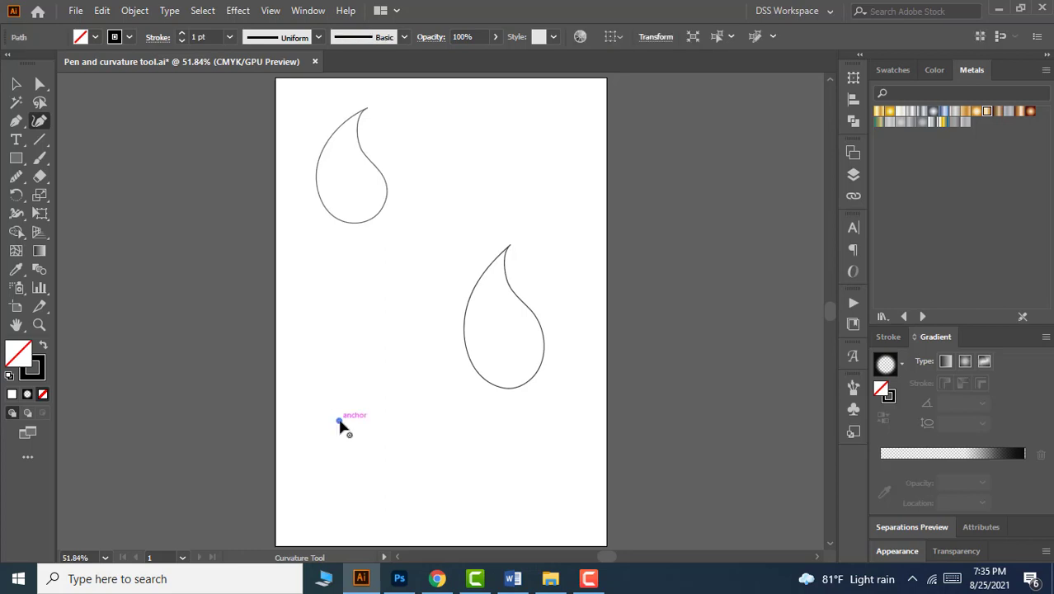
double_click(314, 381)
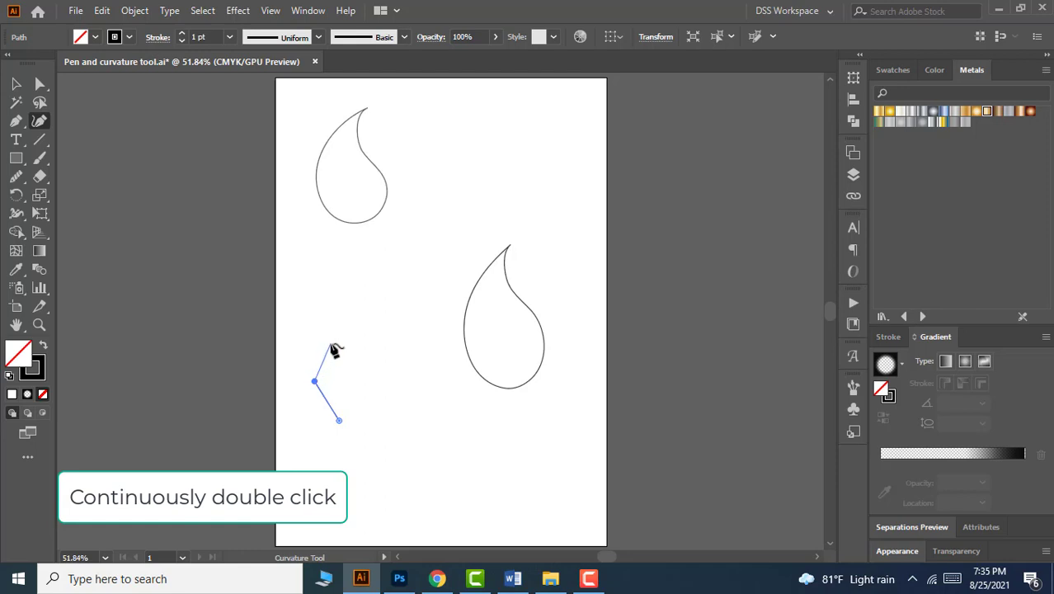
double_click(331, 343)
double_click(379, 343)
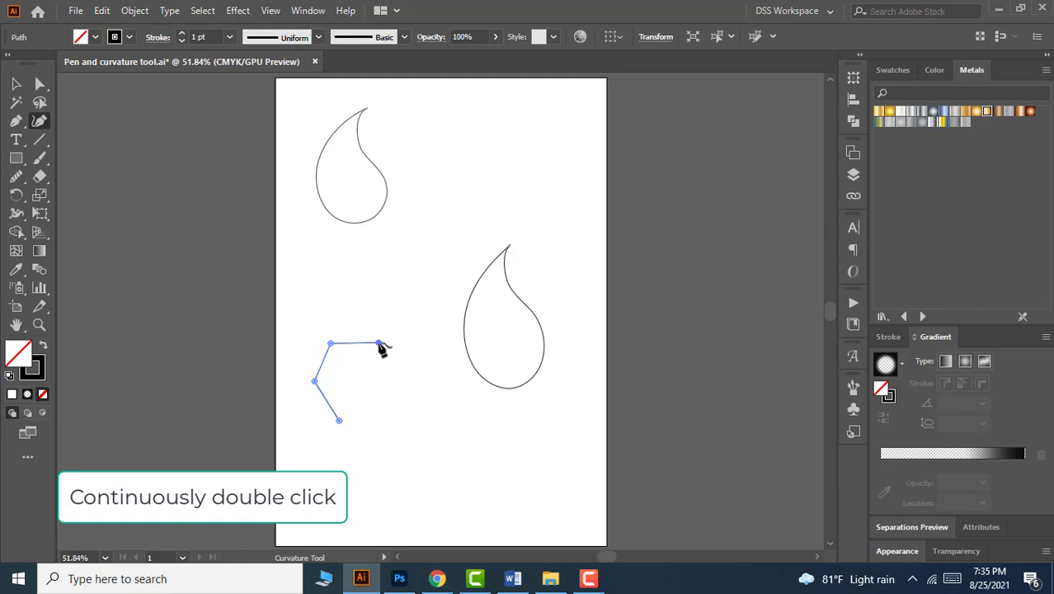
double_click(406, 380)
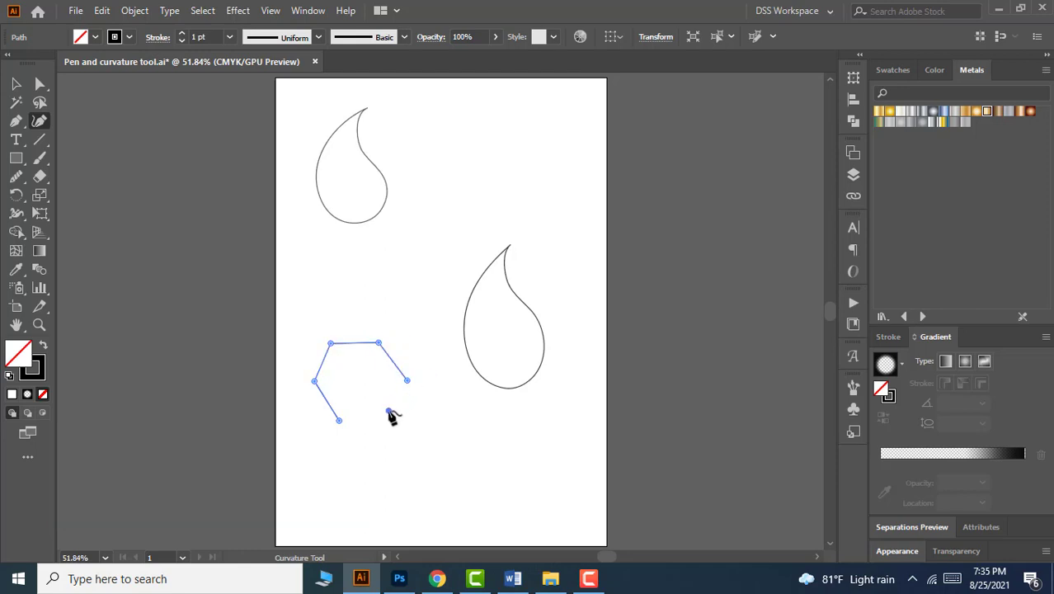
double_click(388, 410)
click(339, 421)
click(340, 421)
Draw an open stepped path of five straight horizontal and vertical segments with the Curvature tool, above the larger teardrop
click(433, 212)
shift+click(489, 212)
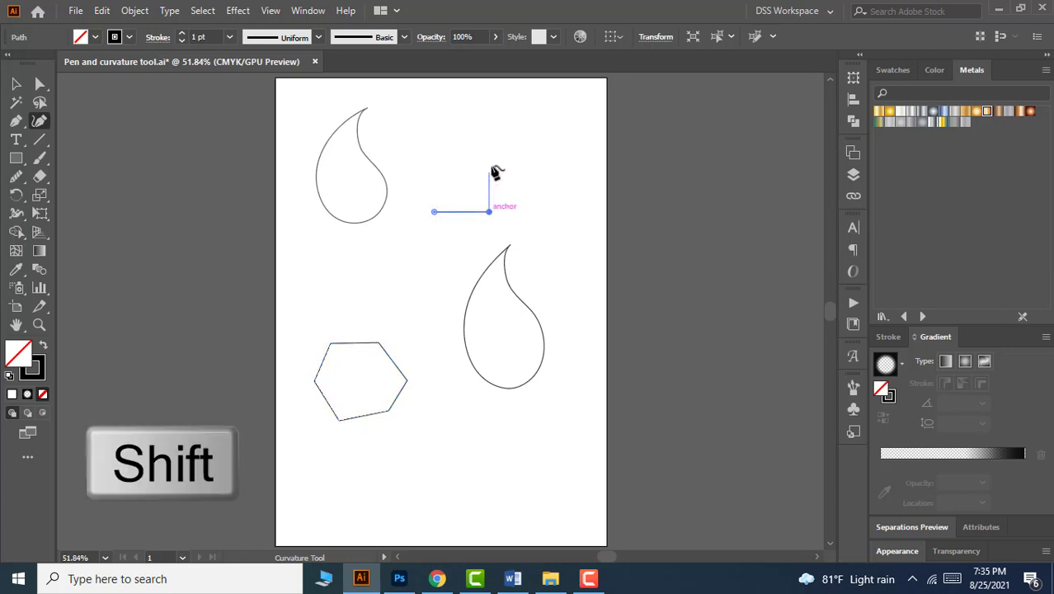
shift+click(489, 157)
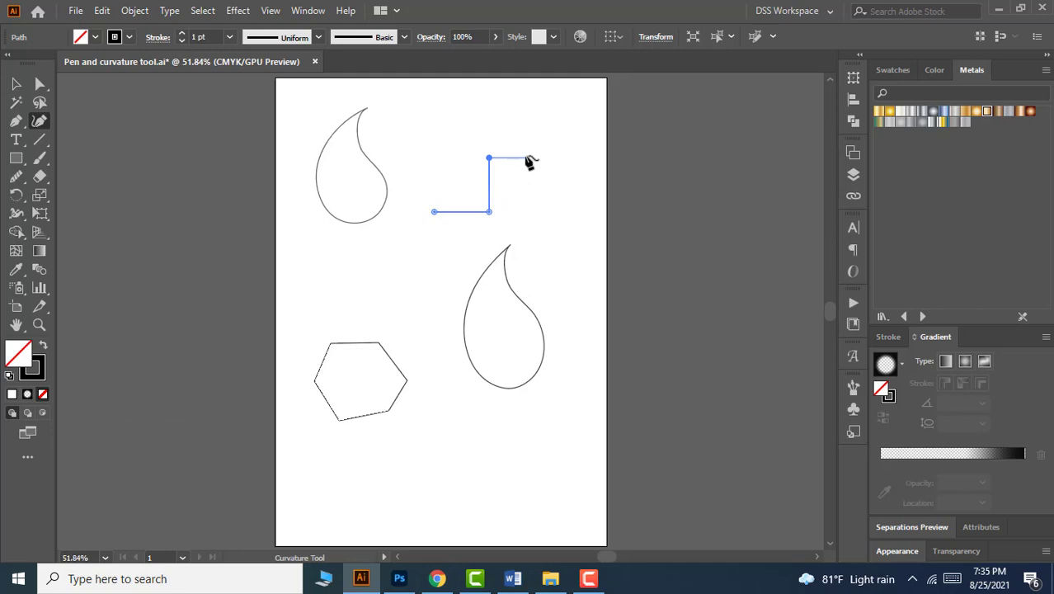
shift+click(525, 157)
shift+click(526, 188)
shift+click(556, 188)
Examine the stepped path's segments and corners up close
scroll(556, 191, up, 2)
scroll(556, 191, down, 2)
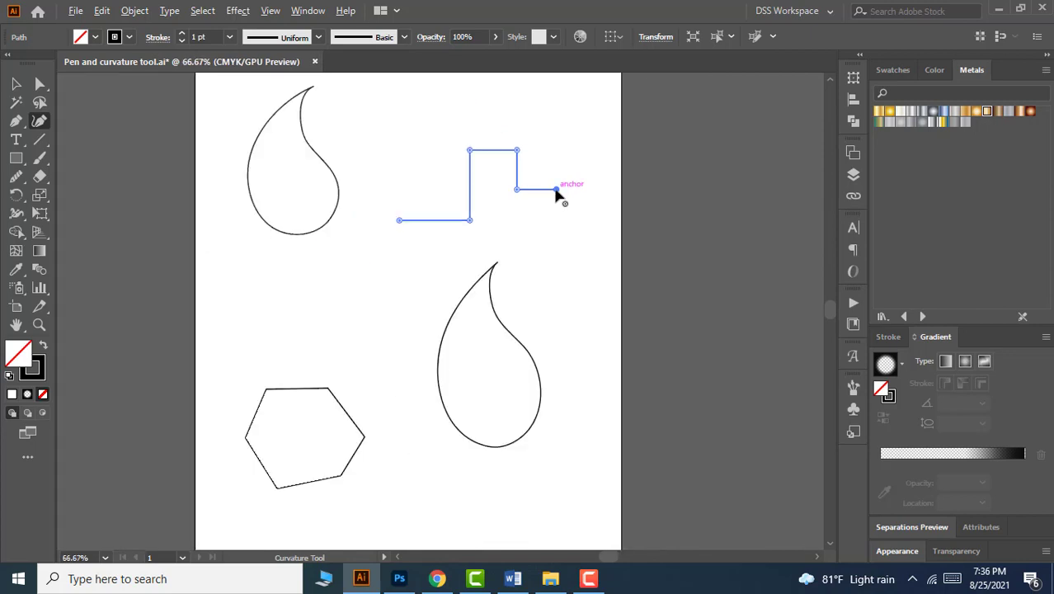
scroll(556, 191, up, 3)
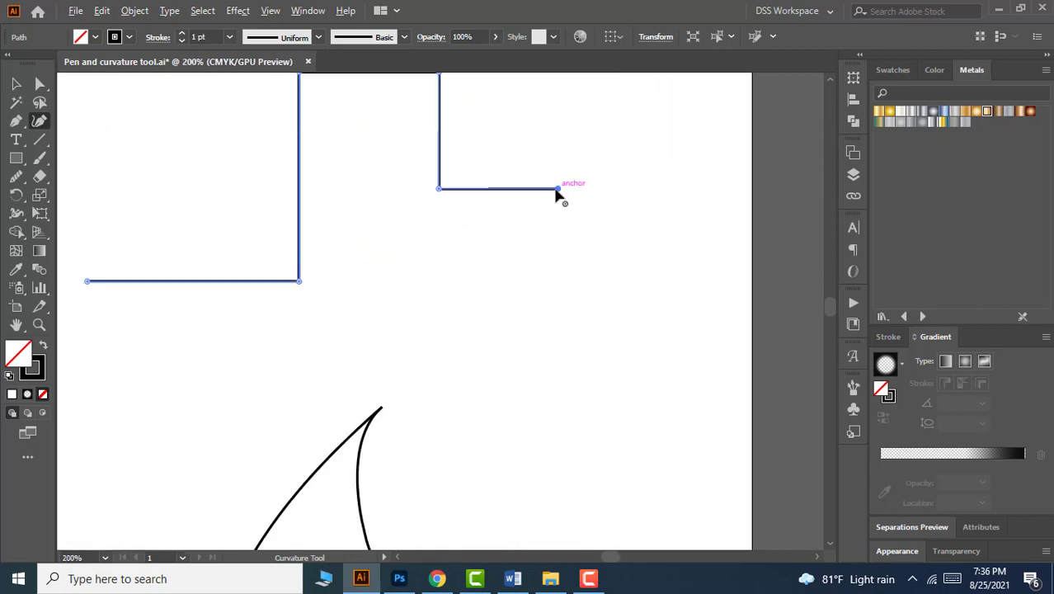
drag(524, 207, 560, 259)
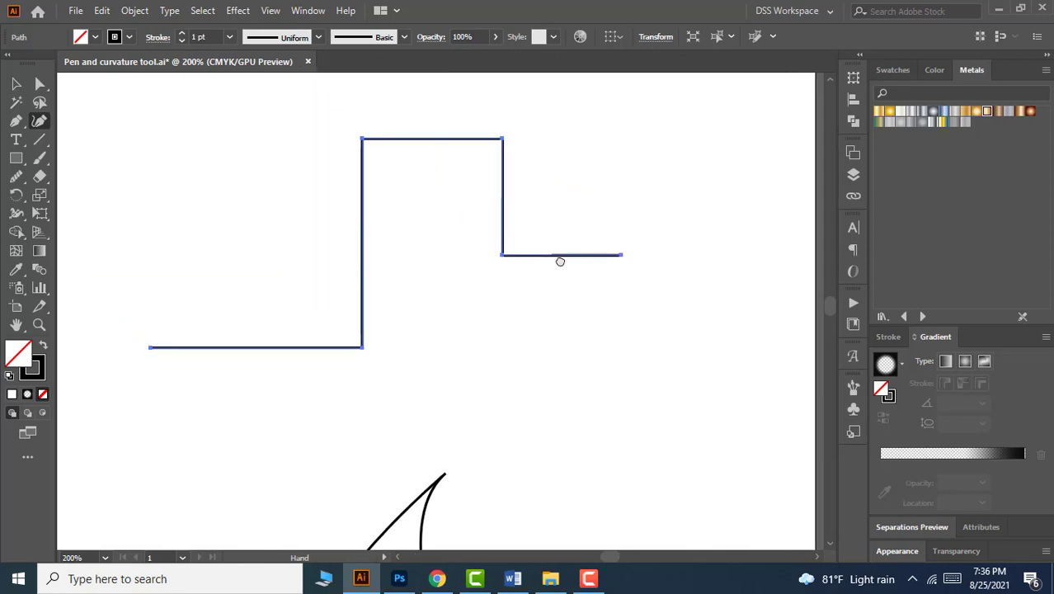
drag(458, 294, 590, 301)
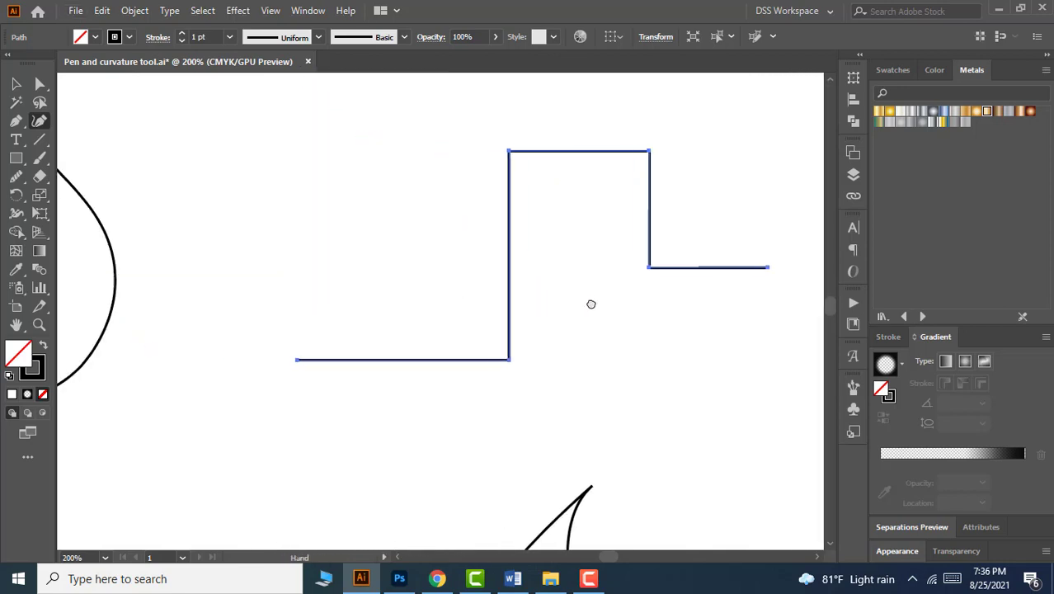
drag(522, 360, 426, 254)
scroll(508, 292, down, 3)
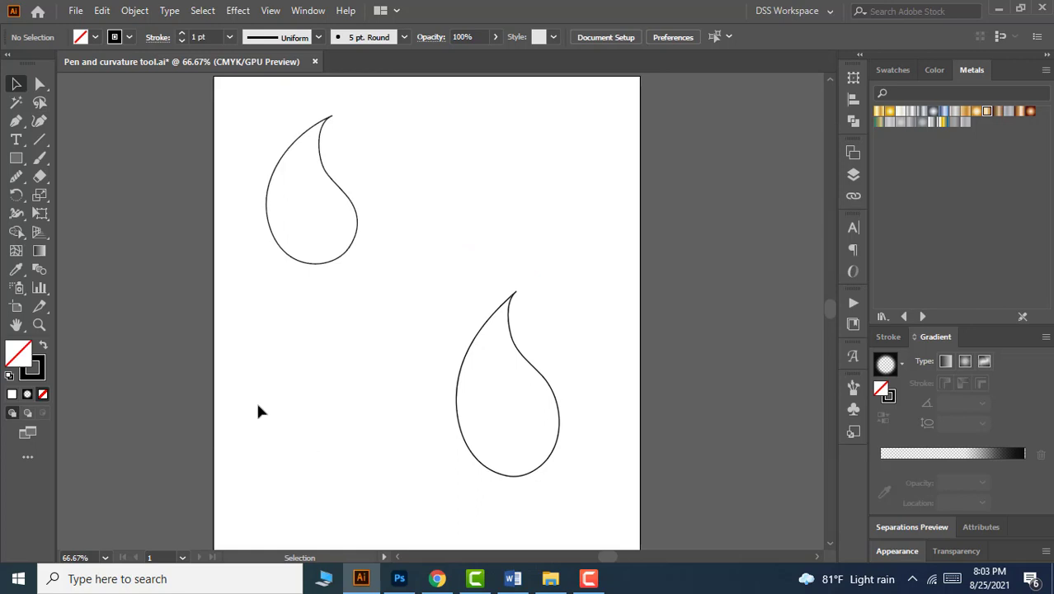
Draw a closed five-sided straight-segment shape with the Pen tool, starting and ending on the right edge of the smaller teardrop
click(15, 121)
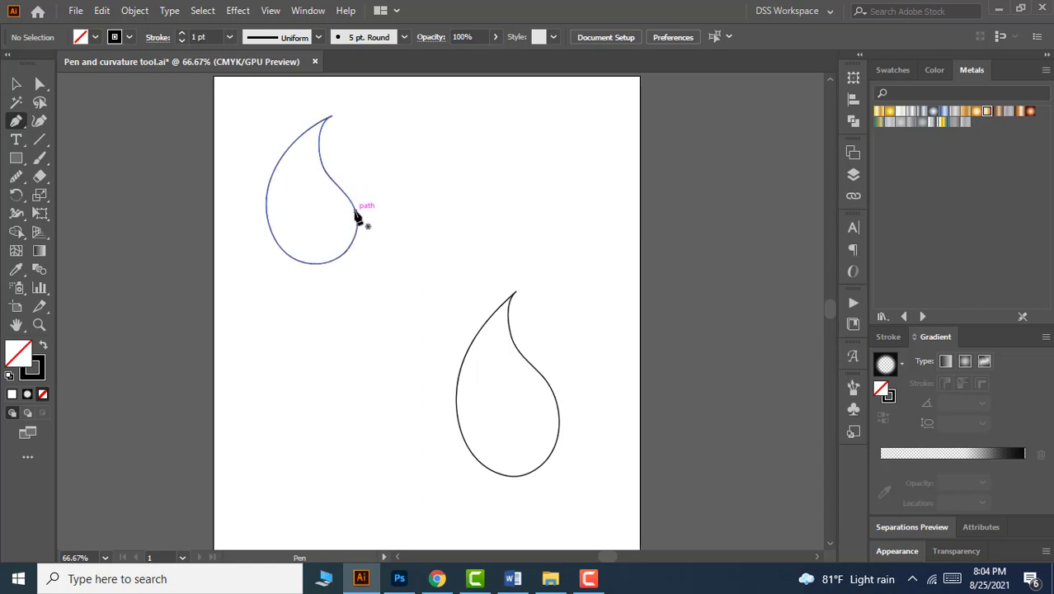
drag(356, 212, 384, 198)
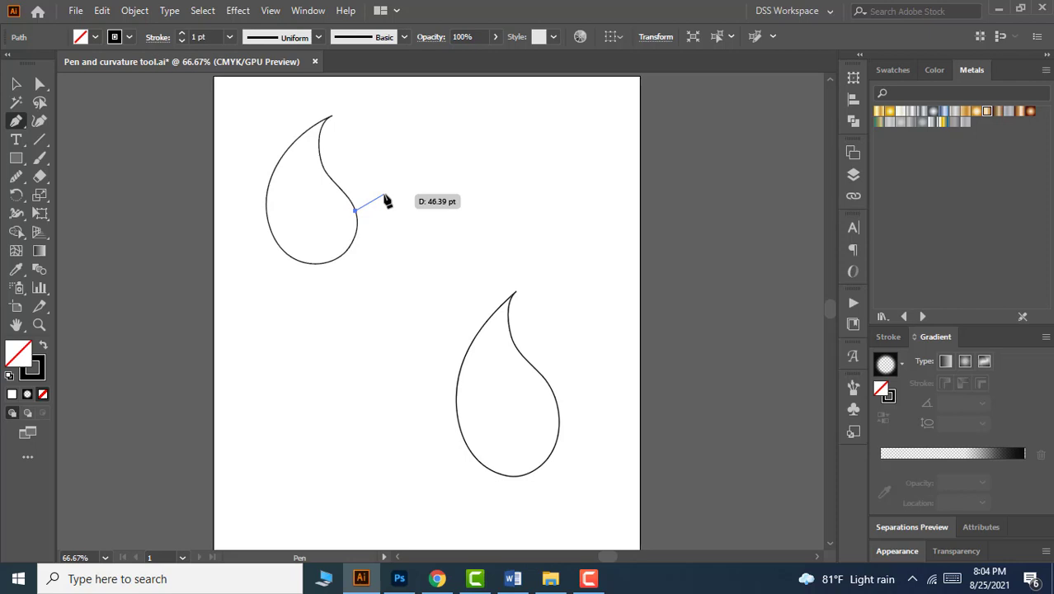
click(384, 195)
click(413, 194)
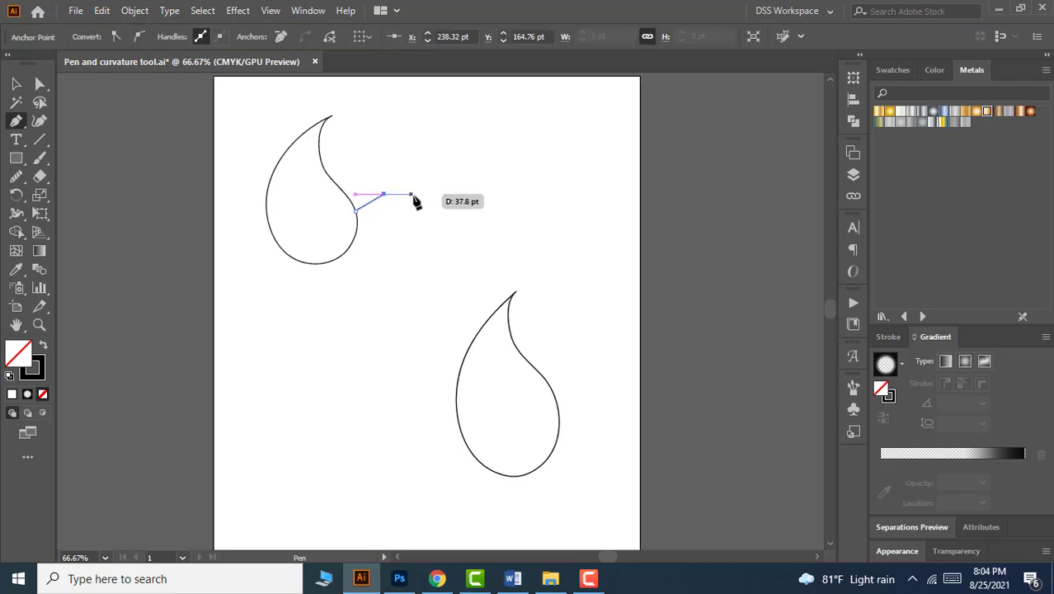
click(456, 226)
click(402, 245)
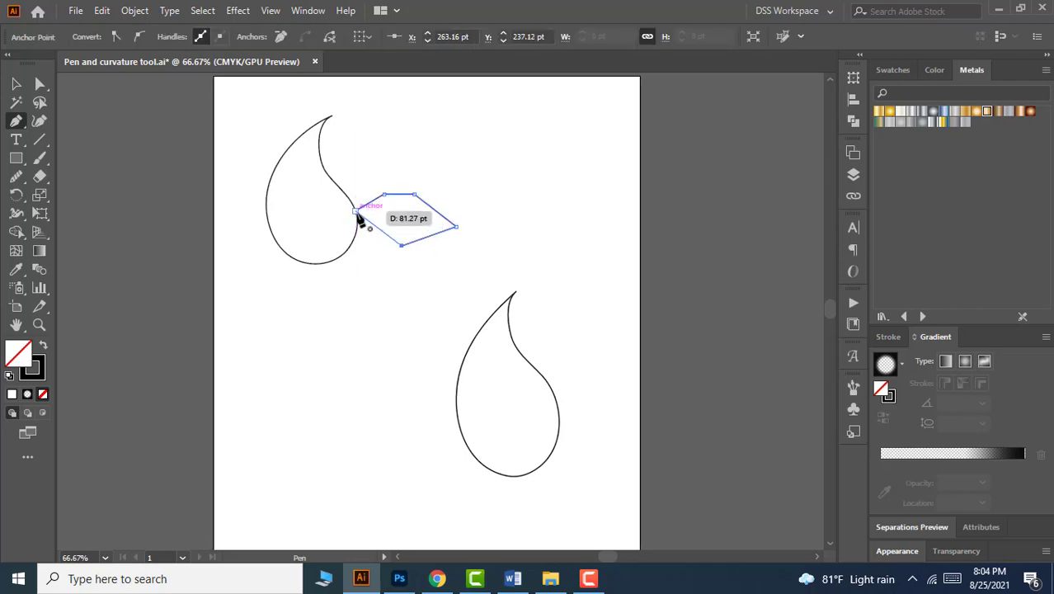
drag(358, 216, 357, 305)
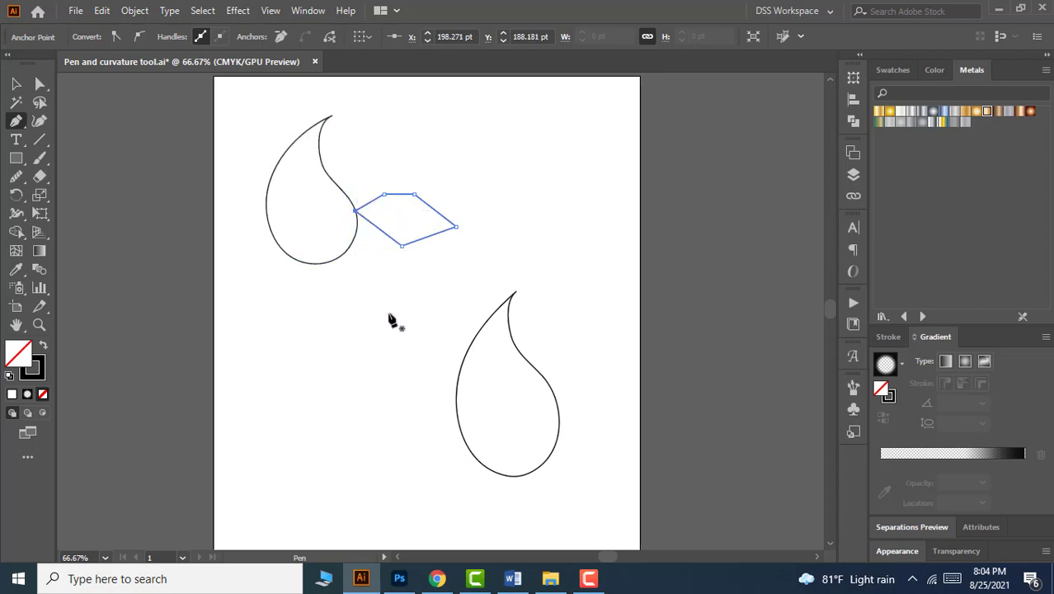
Lock the smaller teardrop so new paths can start on its outline with the Curvature tool
click(42, 124)
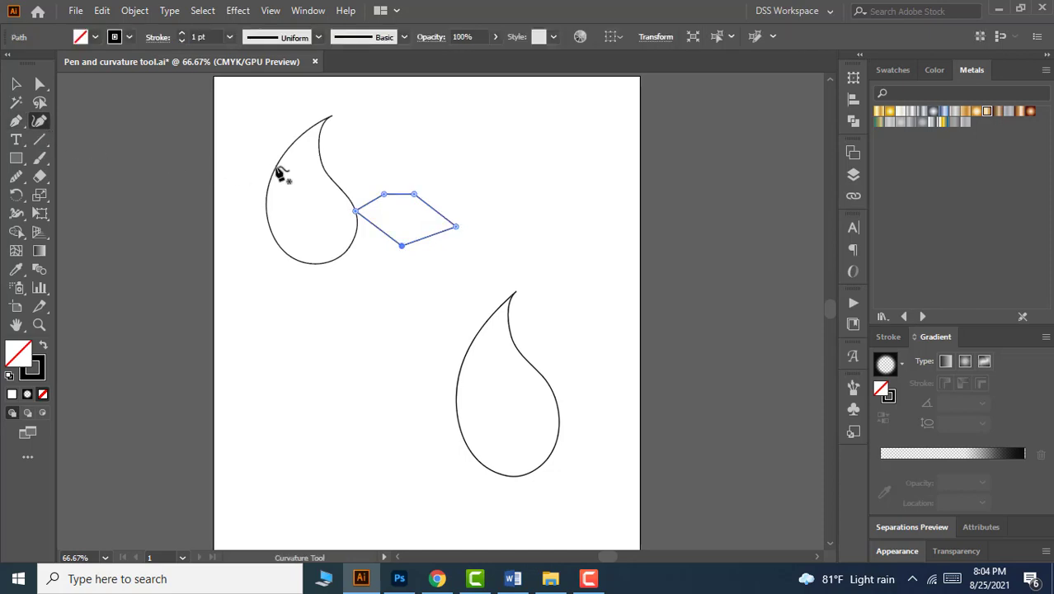
click(323, 163)
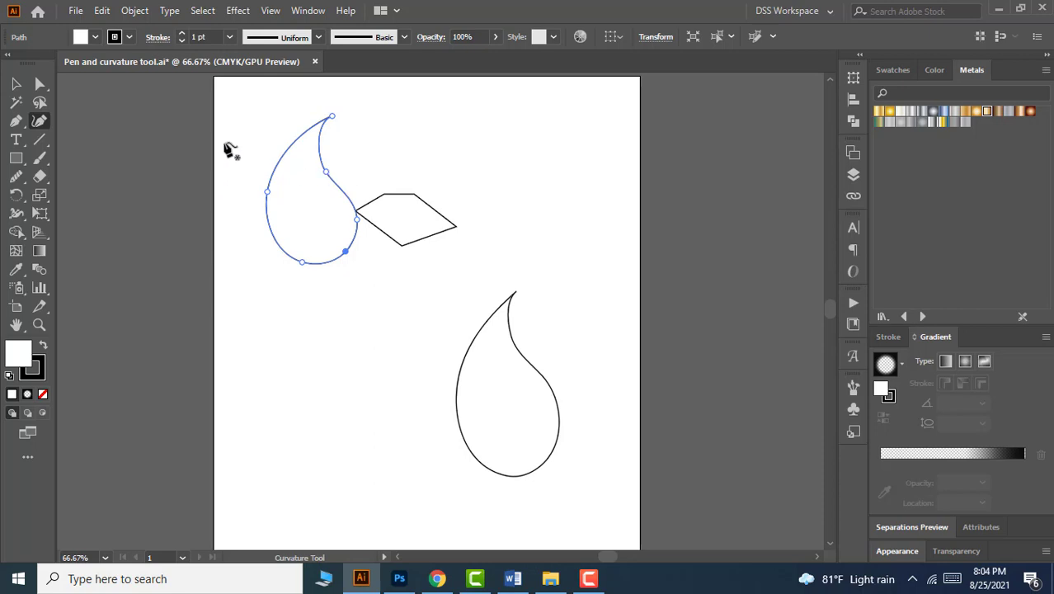
click(134, 11)
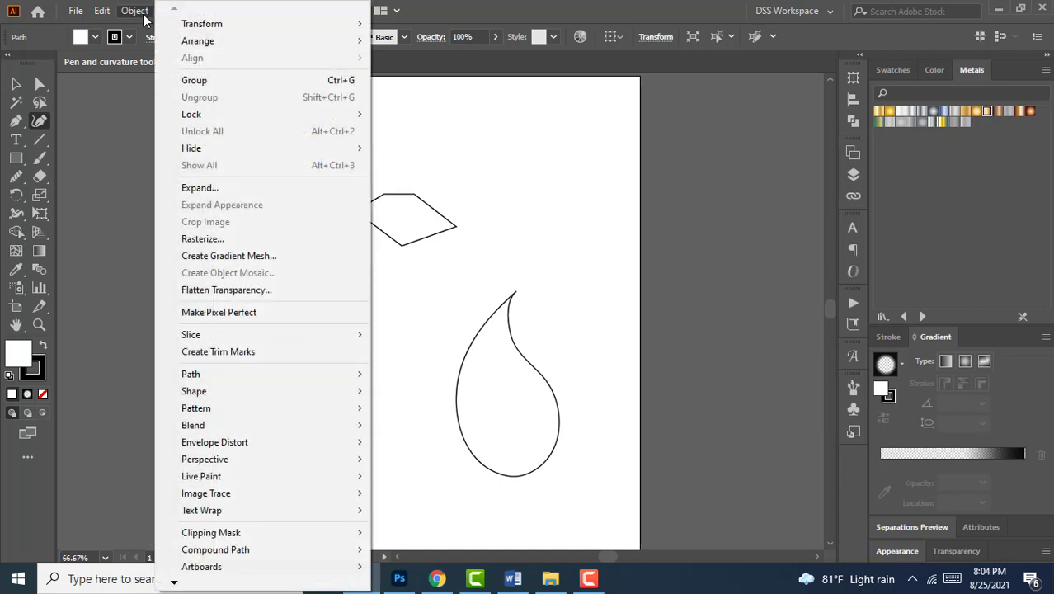
mouse_move(188, 116)
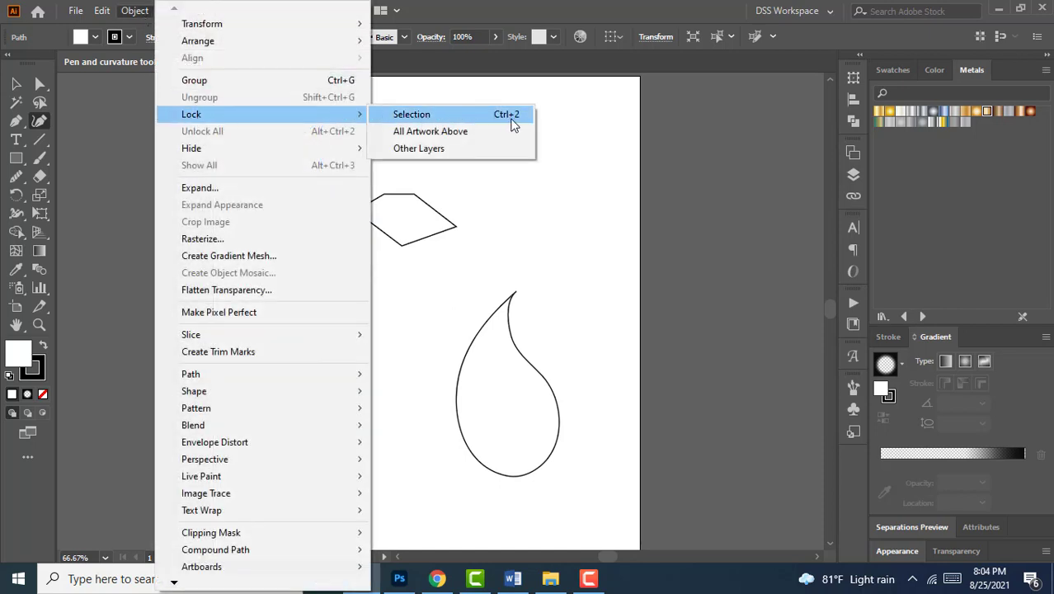
click(452, 120)
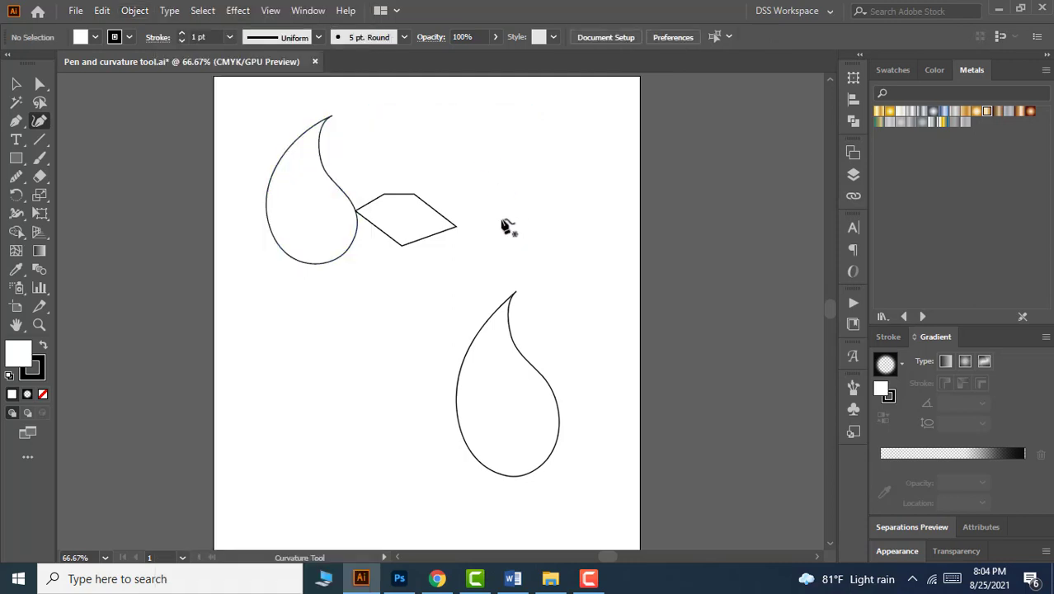
Draw an open curved horn with the Curvature tool, starting and ending on the smaller teardrop's inner curve, with a corner at its far tip
click(324, 169)
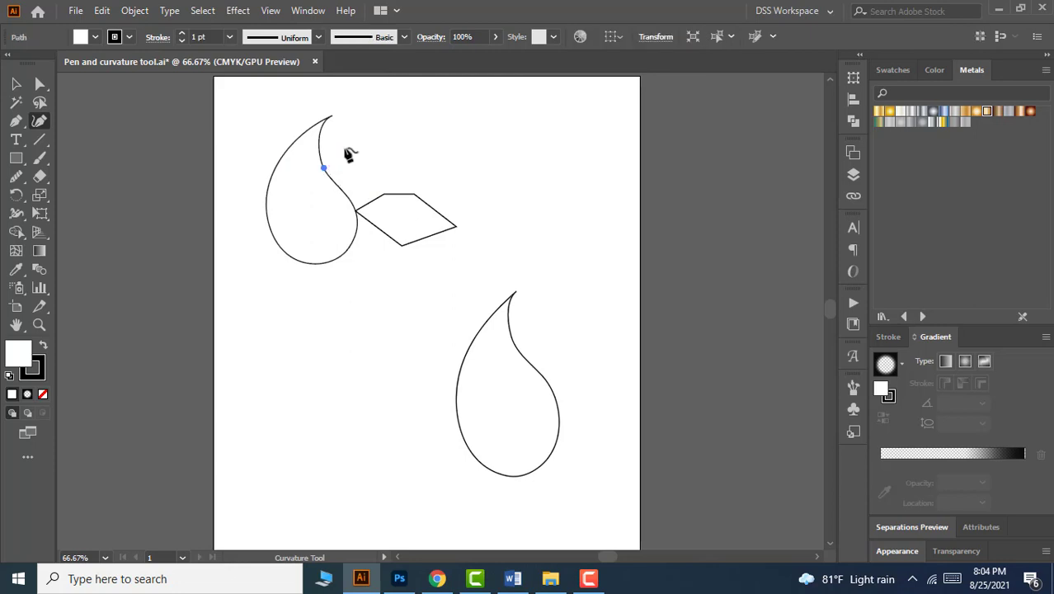
click(345, 148)
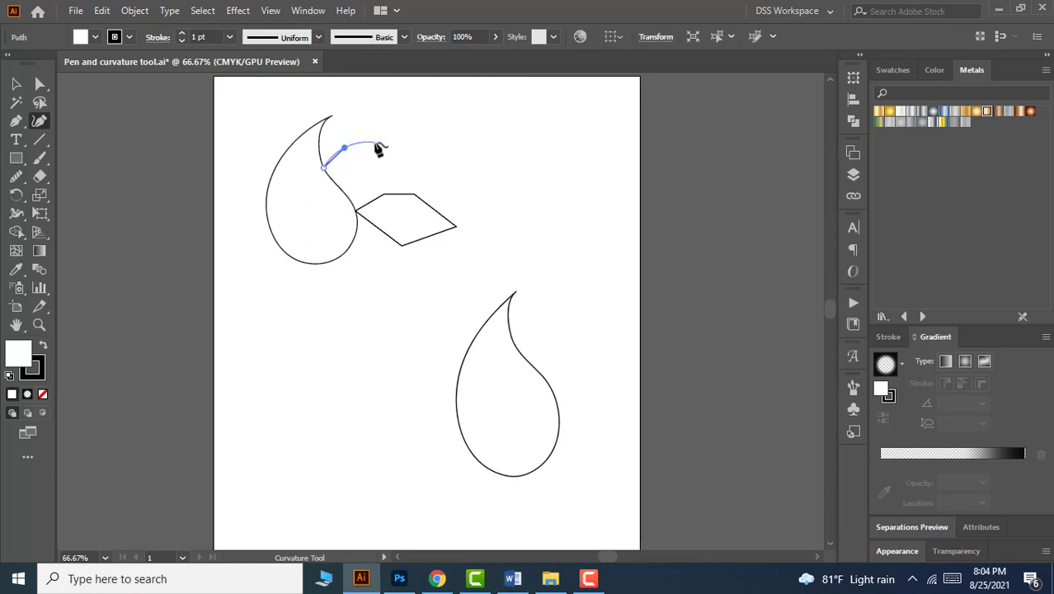
click(375, 143)
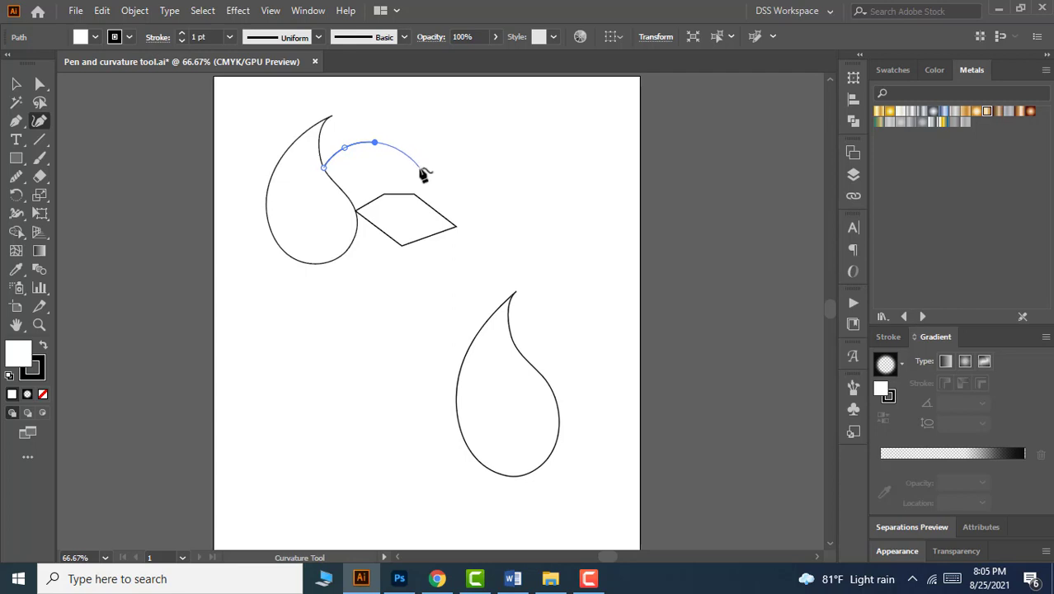
click(420, 168)
click(383, 164)
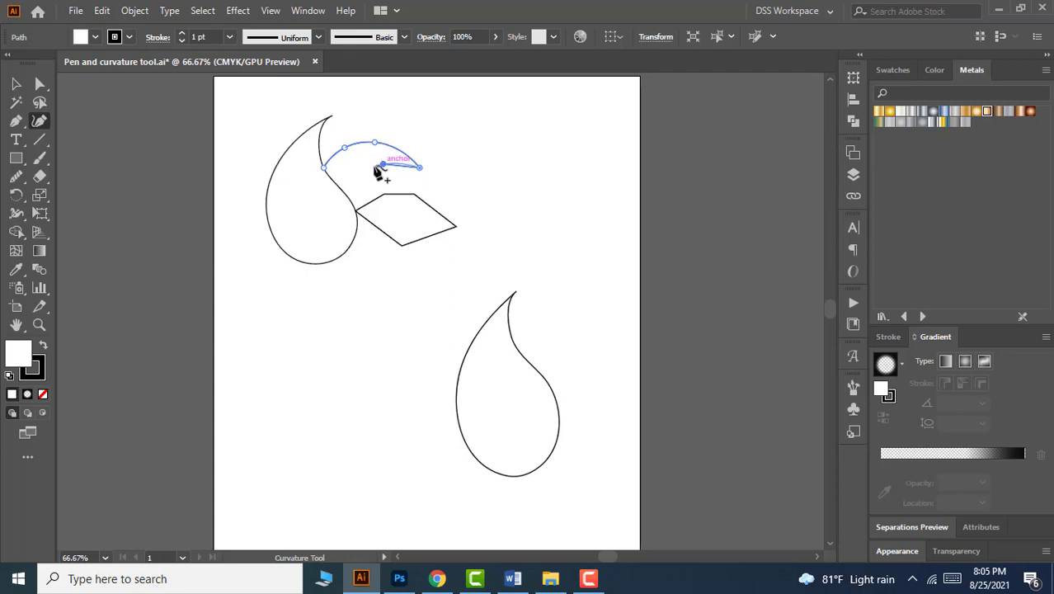
click(337, 187)
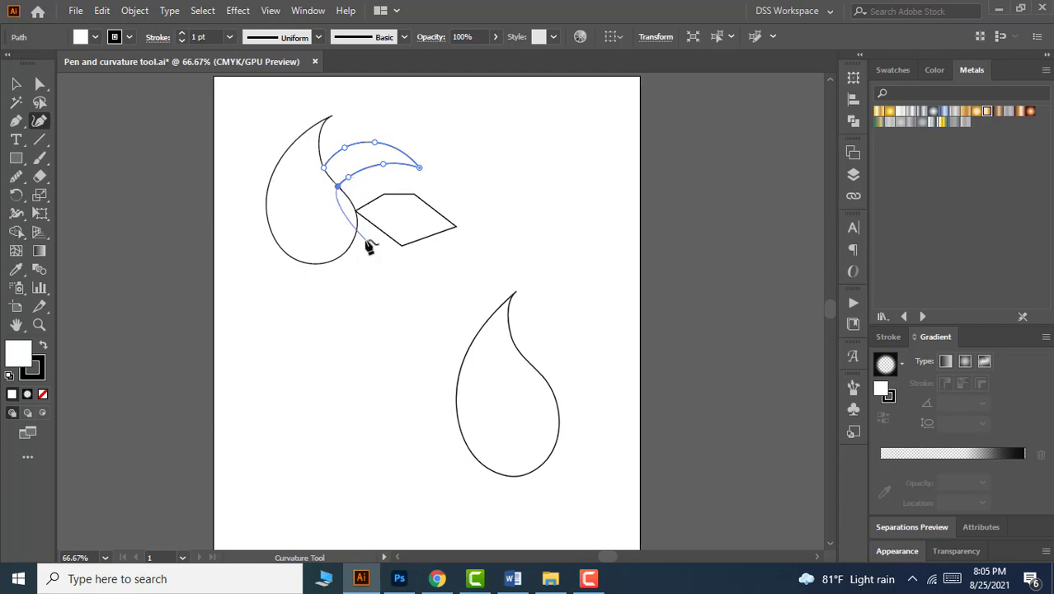
Unlock all locked artwork and clear the selection
click(140, 10)
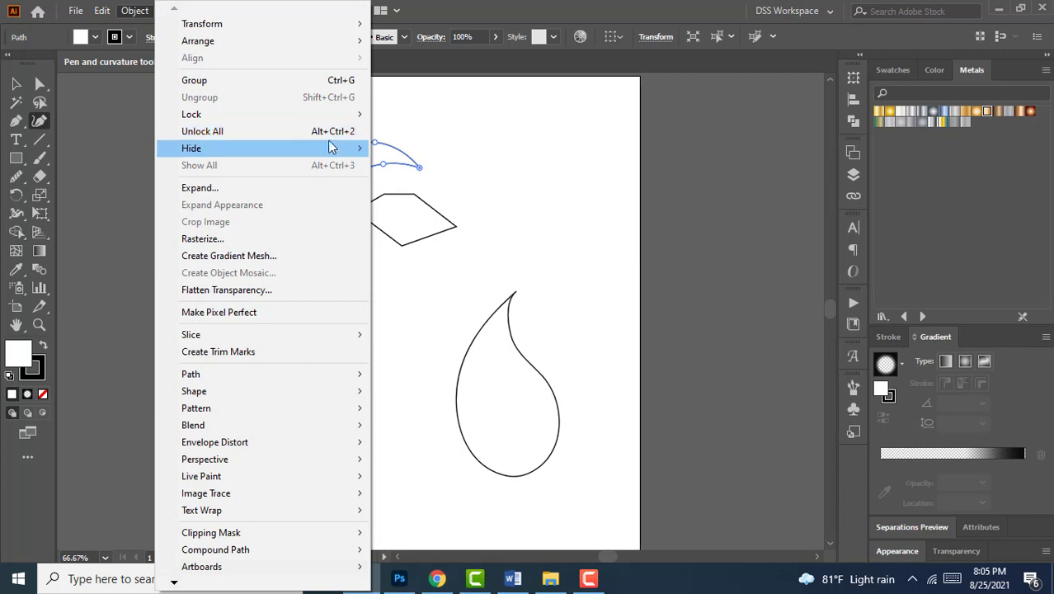
click(266, 132)
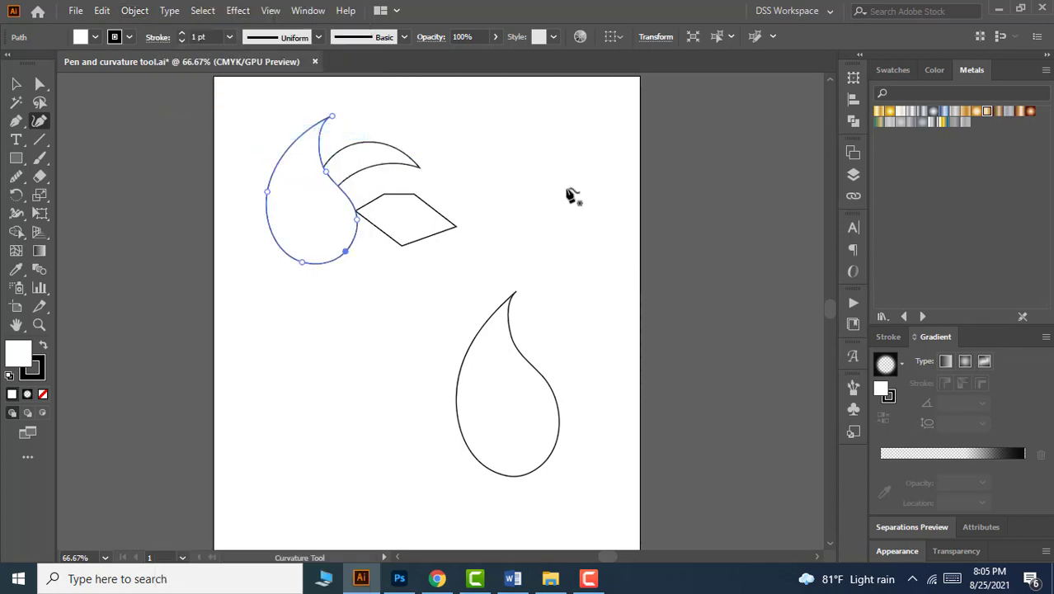
click(17, 86)
click(295, 395)
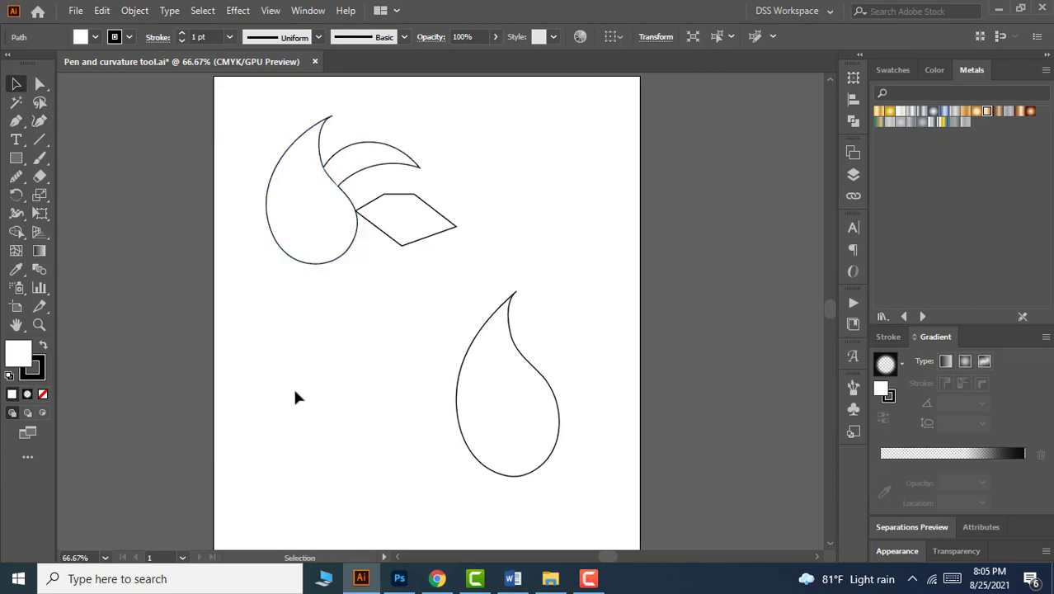